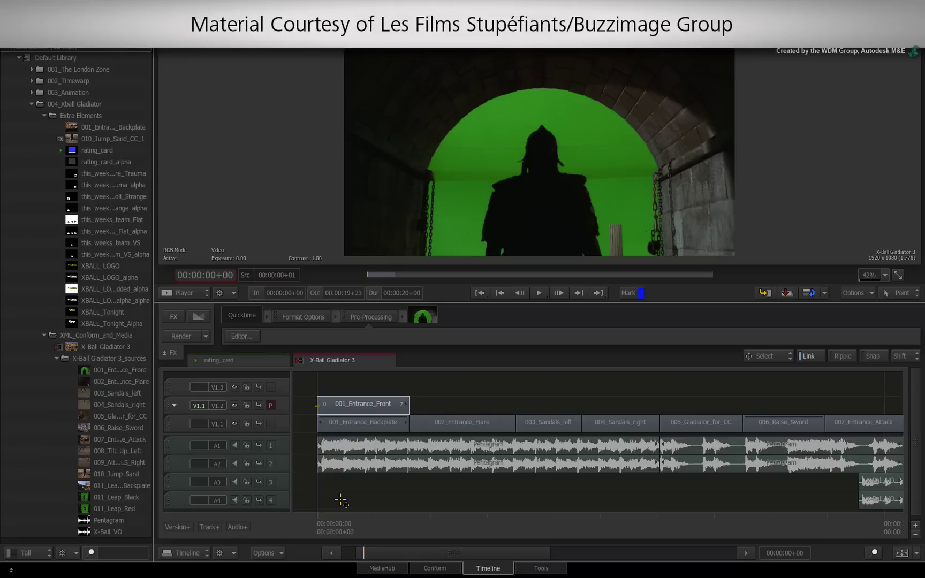
# Add an Axis effect to the selected 001_Entrance_Front foreground clip
pyautogui.moveTo(322, 498)
pyautogui.mouseDown()
pyautogui.moveTo(391, 481)
pyautogui.moveTo(325, 487)
pyautogui.mouseUp()
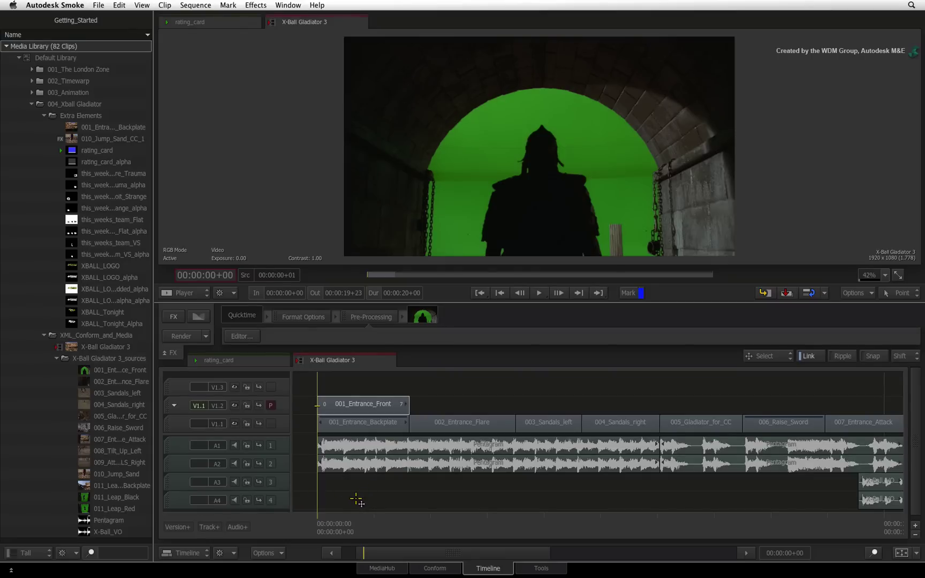
pyautogui.click(352, 409)
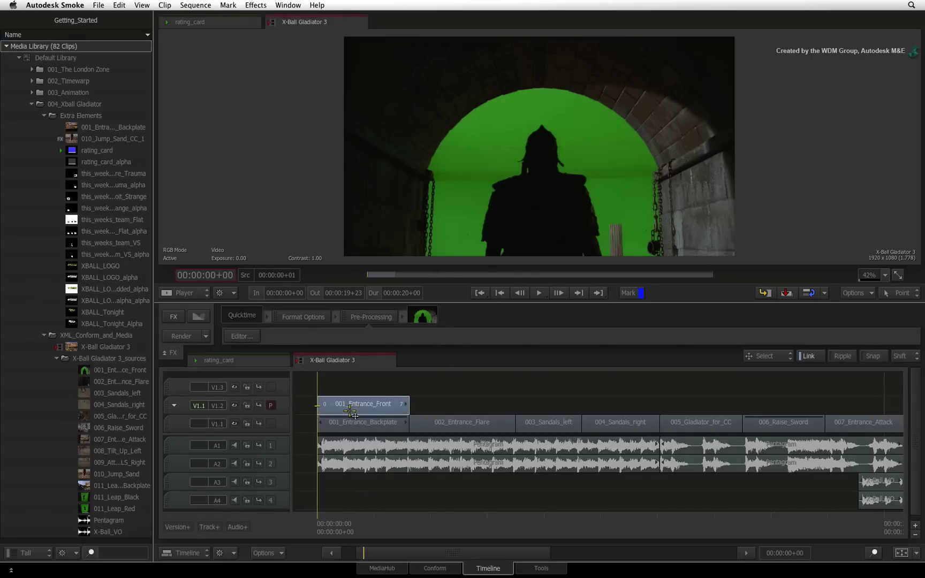
pyautogui.rightClick(351, 414)
pyautogui.click(374, 203)
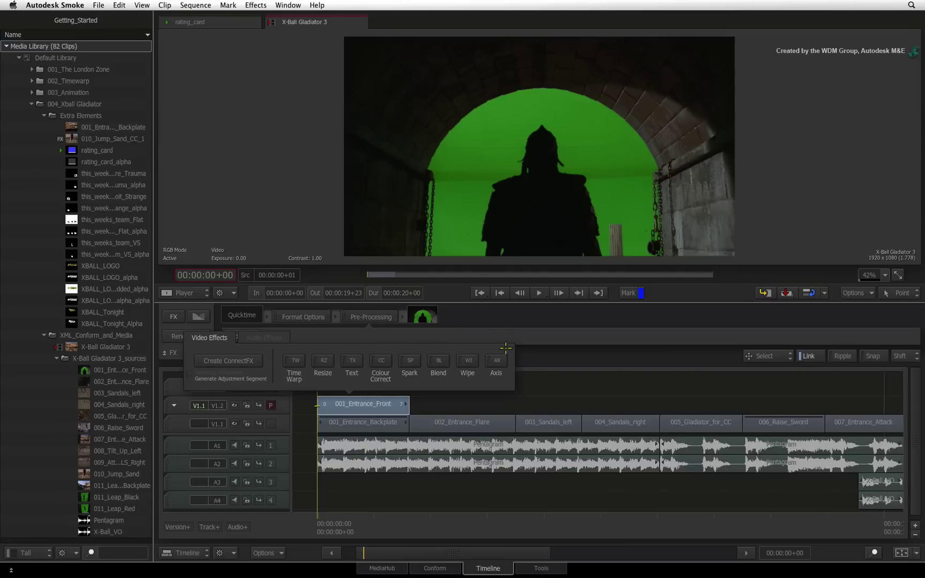
pyautogui.click(499, 361)
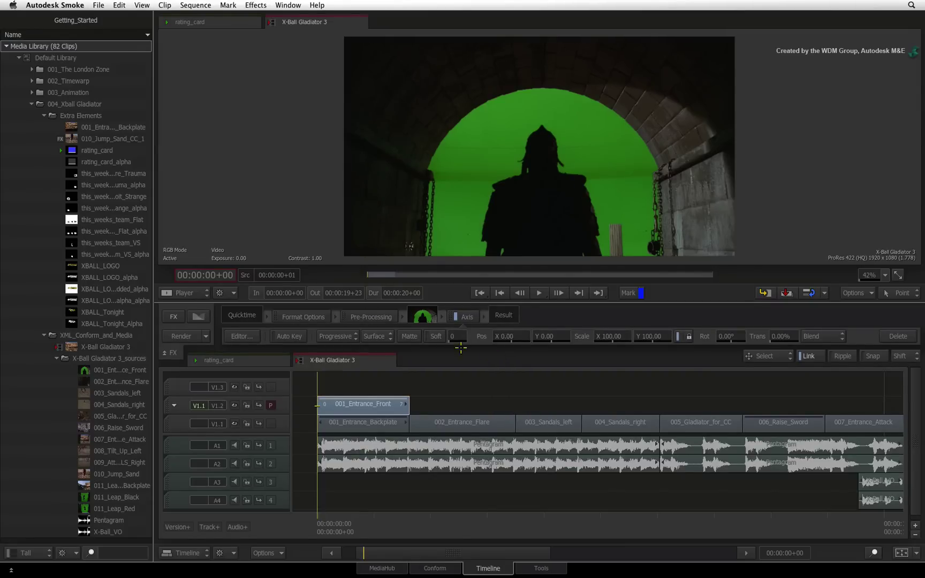
# Scale the clip to 75% with Pos X 30, keeping the standard blend mode
pyautogui.moveTo(612, 337); pyautogui.dragTo(593, 337)
pyautogui.moveTo(513, 339)
pyautogui.mouseDown()
pyautogui.moveTo(541, 338)
pyautogui.moveTo(520, 338)
pyautogui.mouseUp()
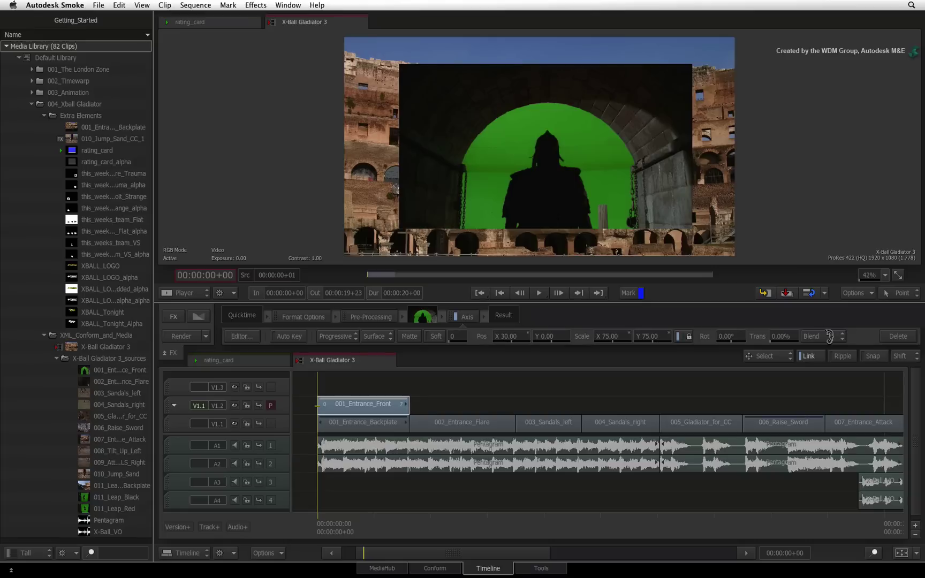
pyautogui.click(829, 337)
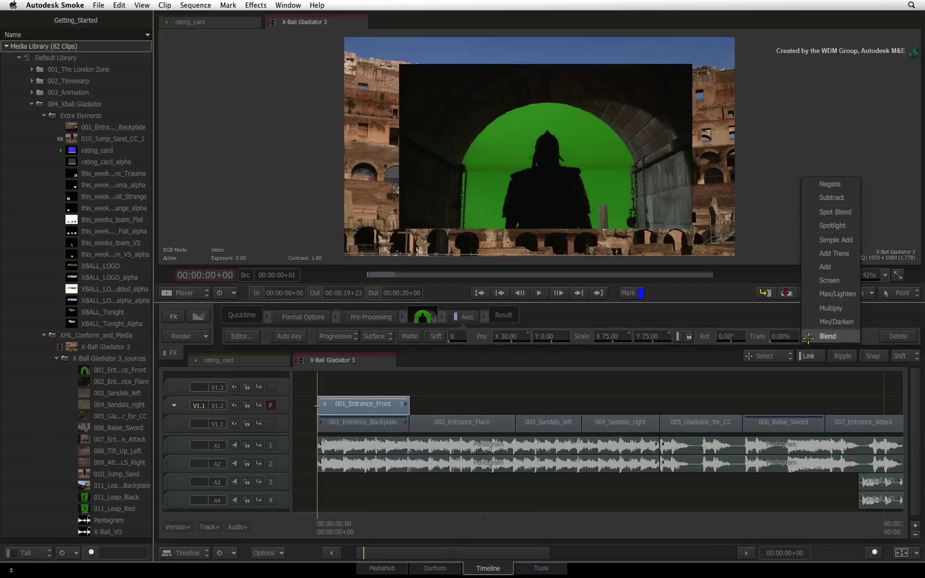
pyautogui.click(809, 338)
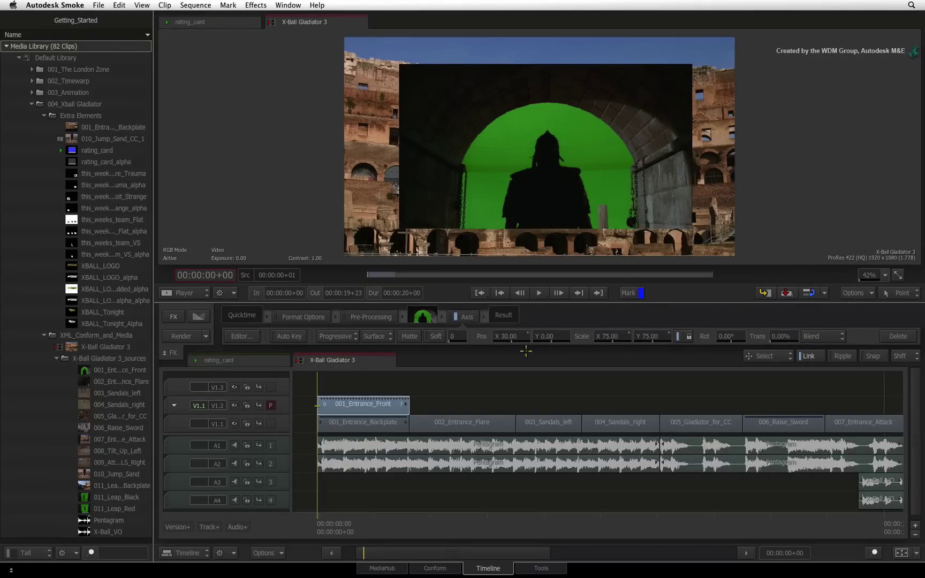
pyautogui.click(246, 336)
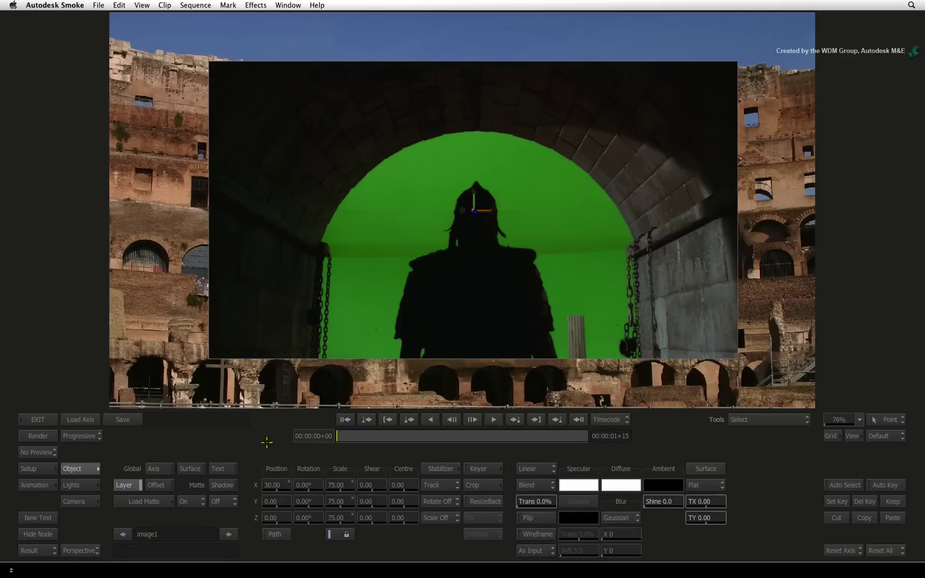
# Reset all Axis values to 100% scale and switch previewing to Preview FX
pyautogui.click(892, 550)
pyautogui.click(888, 547)
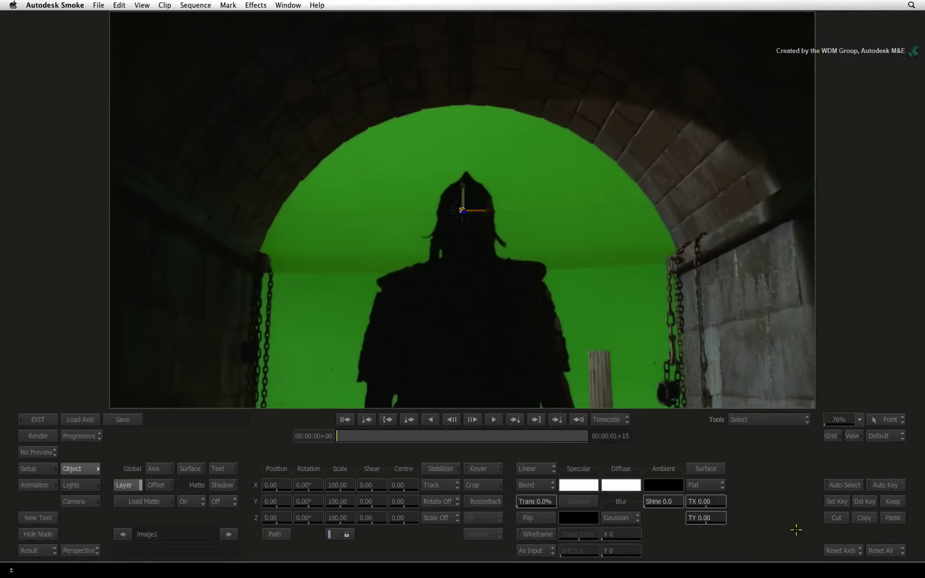
pyautogui.click(53, 452)
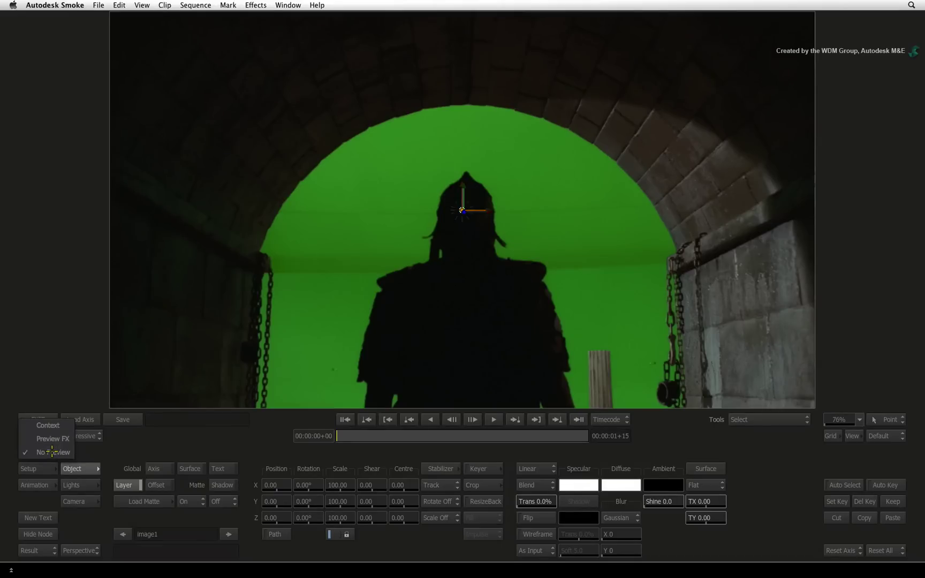
pyautogui.click(58, 439)
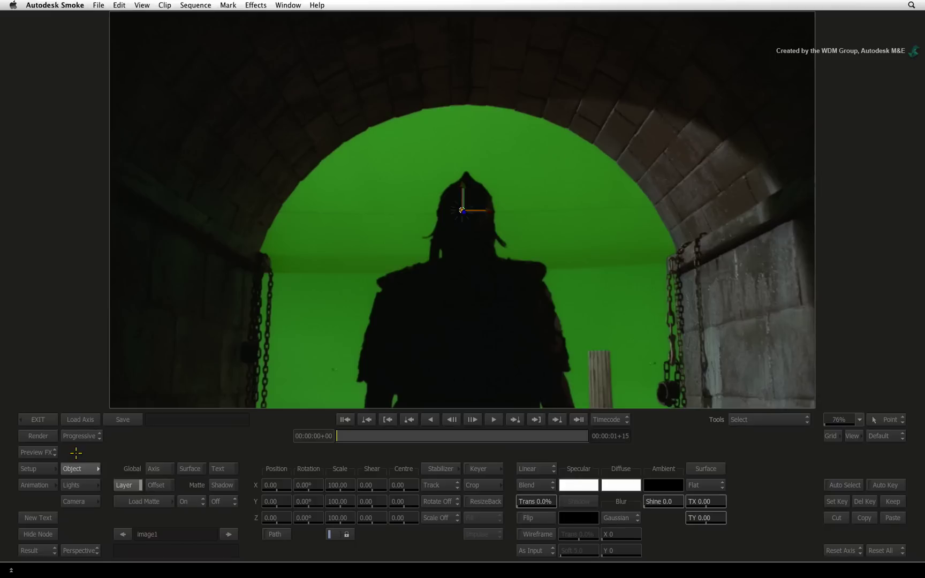
pyautogui.click(74, 486)
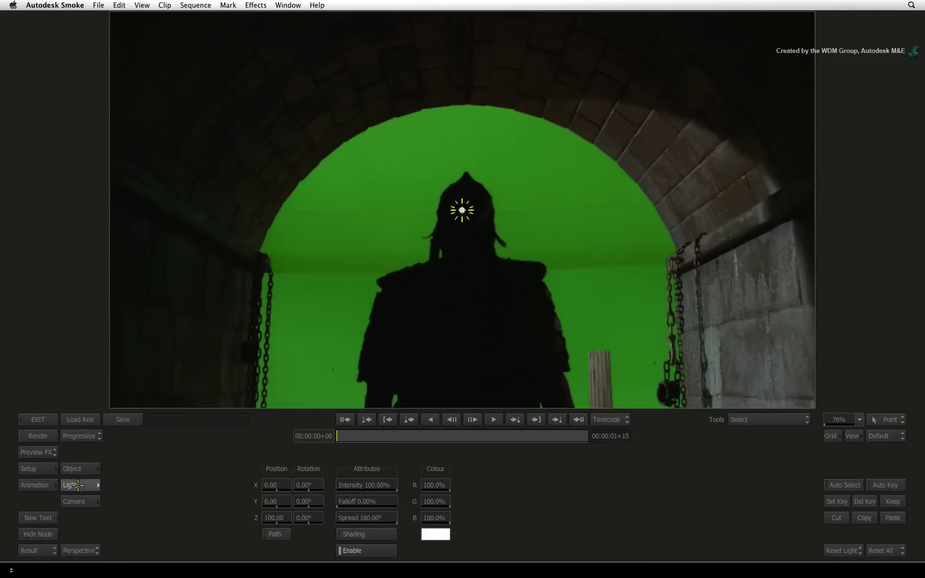
pyautogui.click(75, 500)
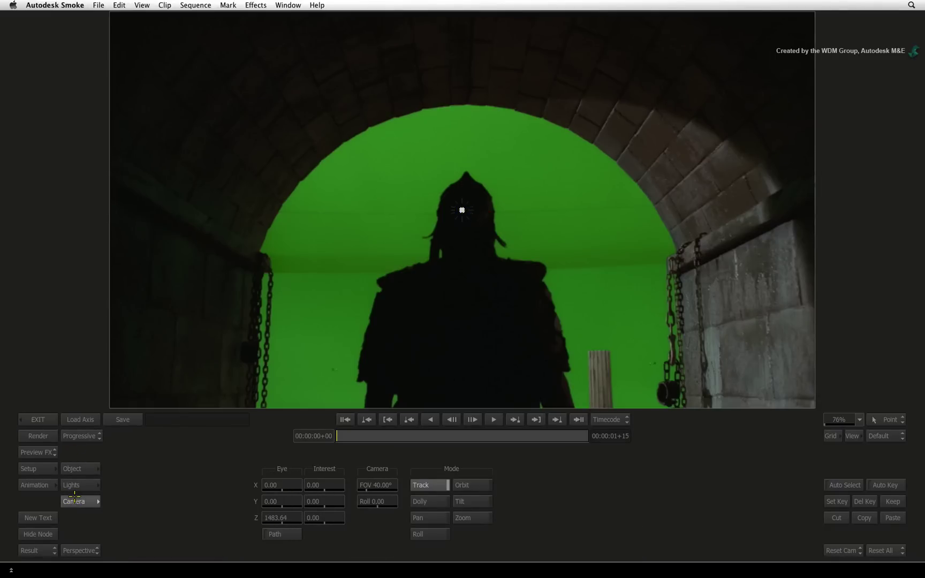
pyautogui.click(74, 469)
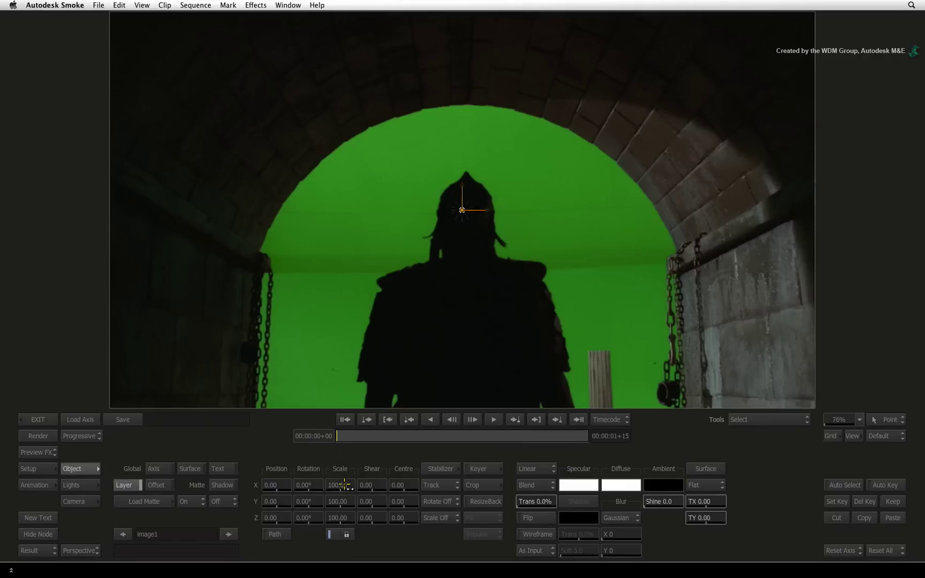
# Gesture-scale the image to 83% and drag it right and up, checking Offset versus Layer values
pyautogui.moveTo(342, 486)
pyautogui.mouseDown()
pyautogui.moveTo(286, 486)
pyautogui.moveTo(444, 354)
pyautogui.mouseUp()
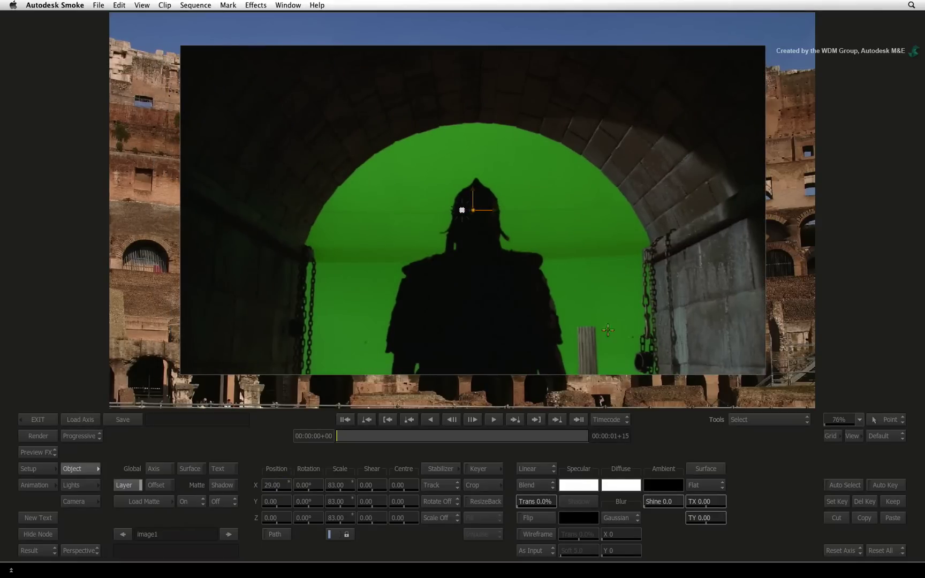
pyautogui.click(738, 420)
pyautogui.click(800, 421)
pyautogui.moveTo(483, 209)
pyautogui.mouseDown()
pyautogui.moveTo(526, 215)
pyautogui.moveTo(472, 191)
pyautogui.moveTo(466, 176)
pyautogui.mouseUp()
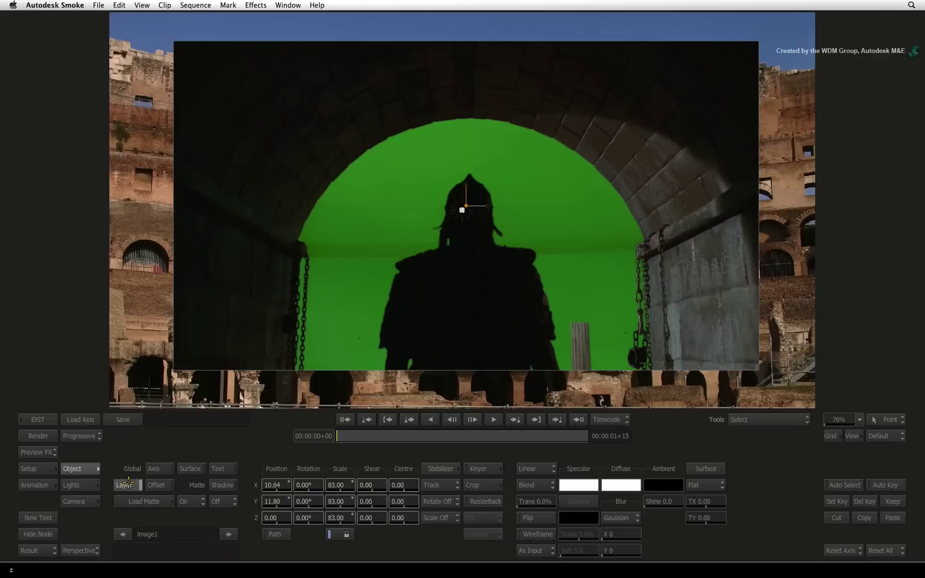
pyautogui.click(161, 486)
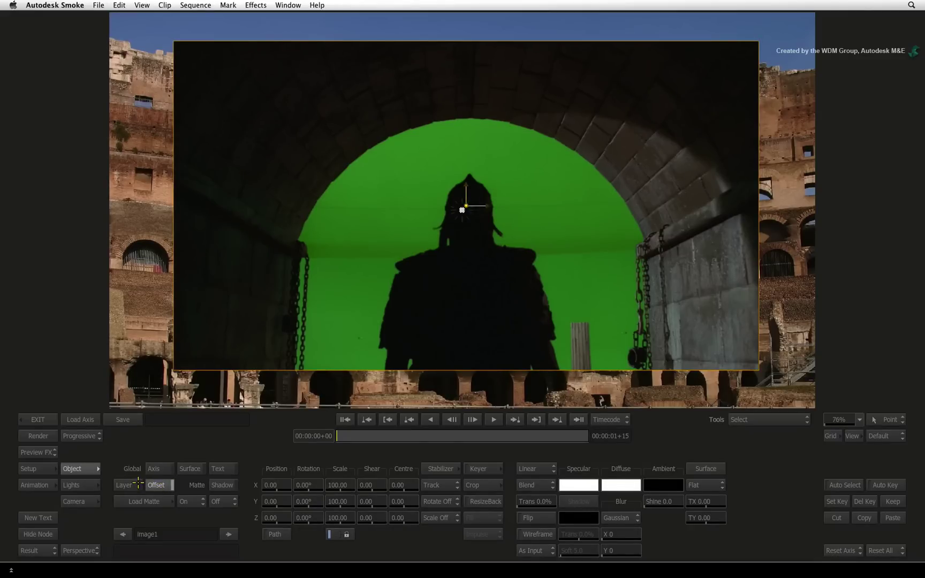
pyautogui.click(137, 485)
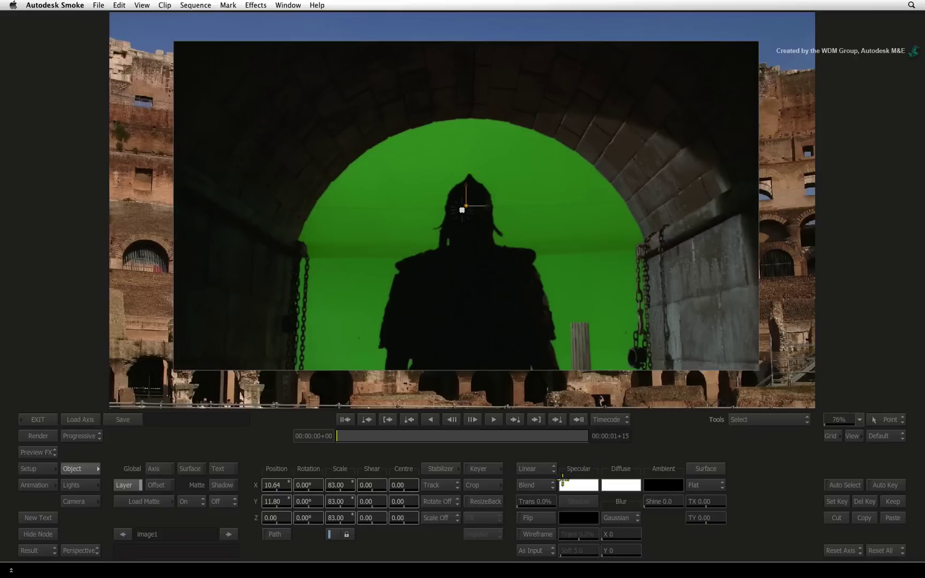
# Try a horizontal blur on the image, then set the X blur back to 0 for a sharp result
pyautogui.click(554, 487)
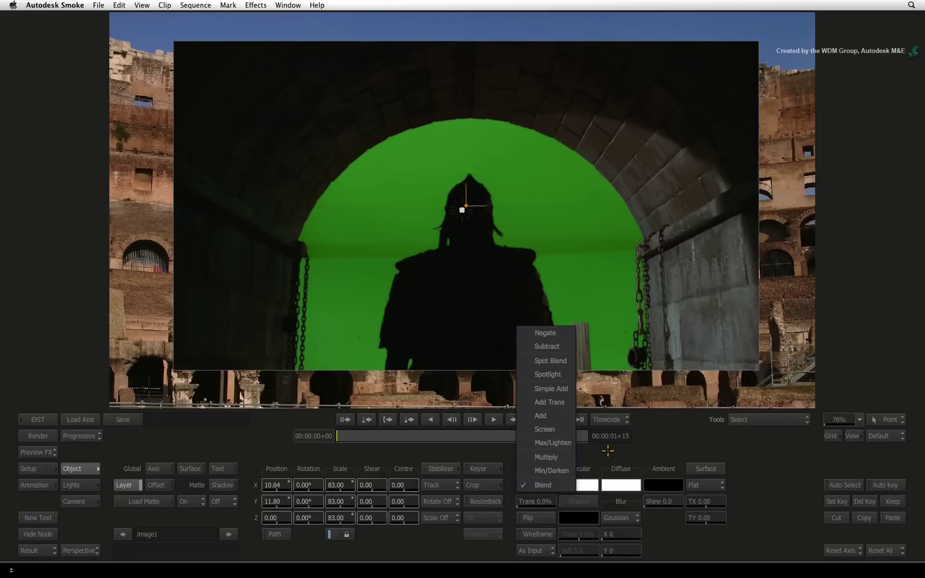
pyautogui.moveTo(619, 534); pyautogui.dragTo(642, 534)
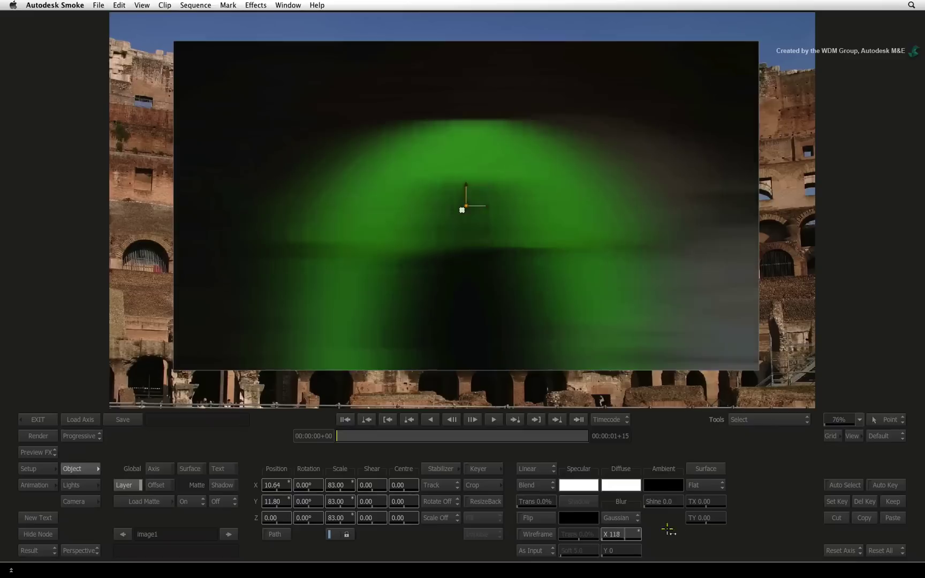
pyautogui.moveTo(669, 530); pyautogui.dragTo(627, 518)
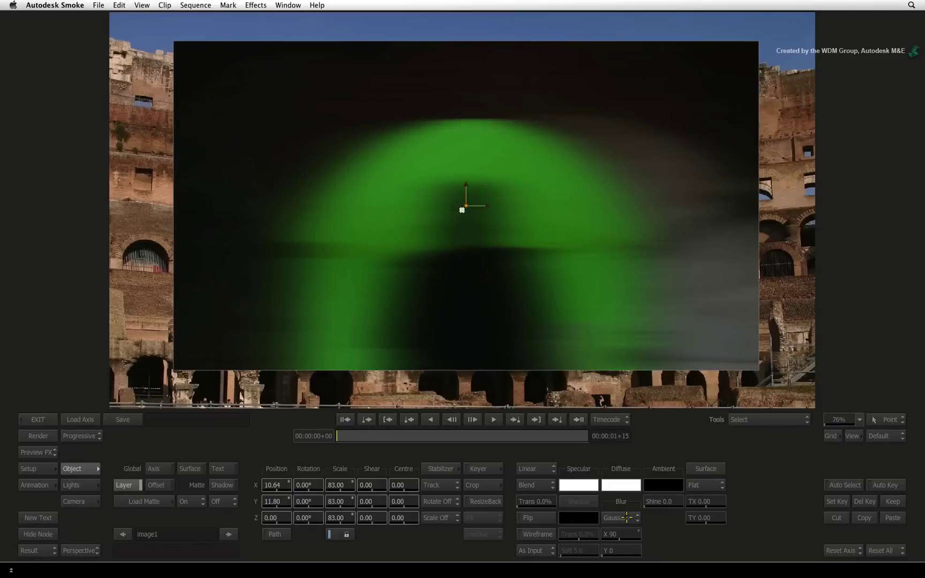
pyautogui.click(626, 519)
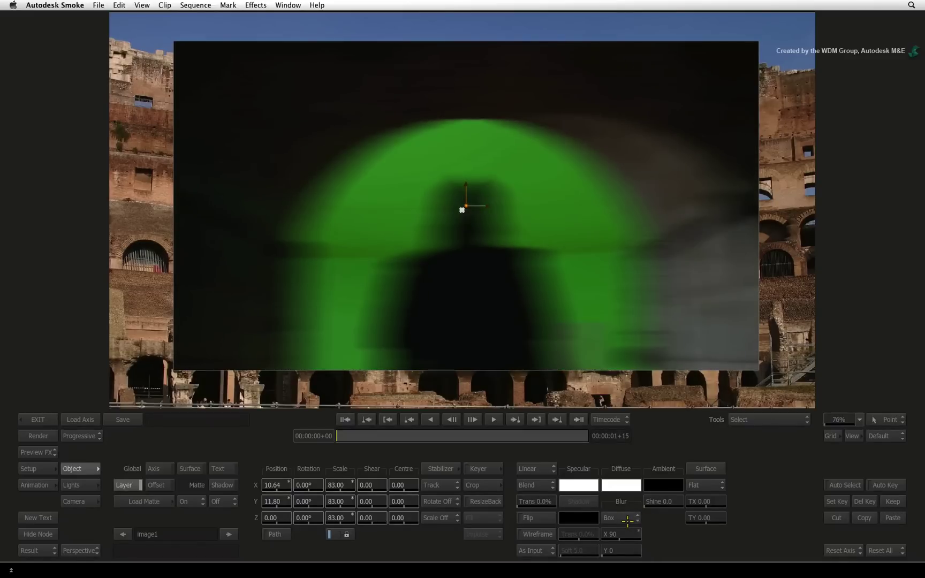
pyautogui.click(620, 534)
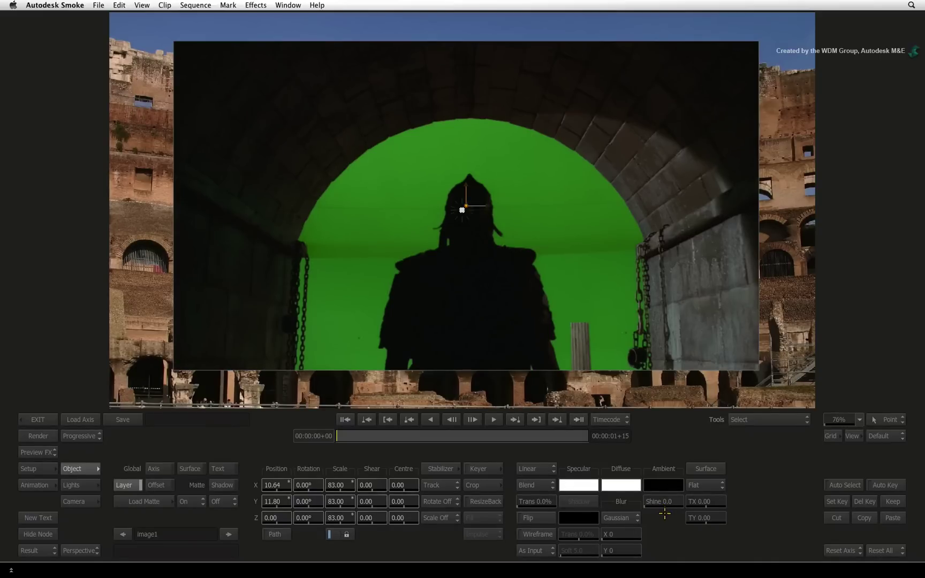
# Set the surface to Bilinear and drag its four corner handles to skew the image
pyautogui.click(723, 486)
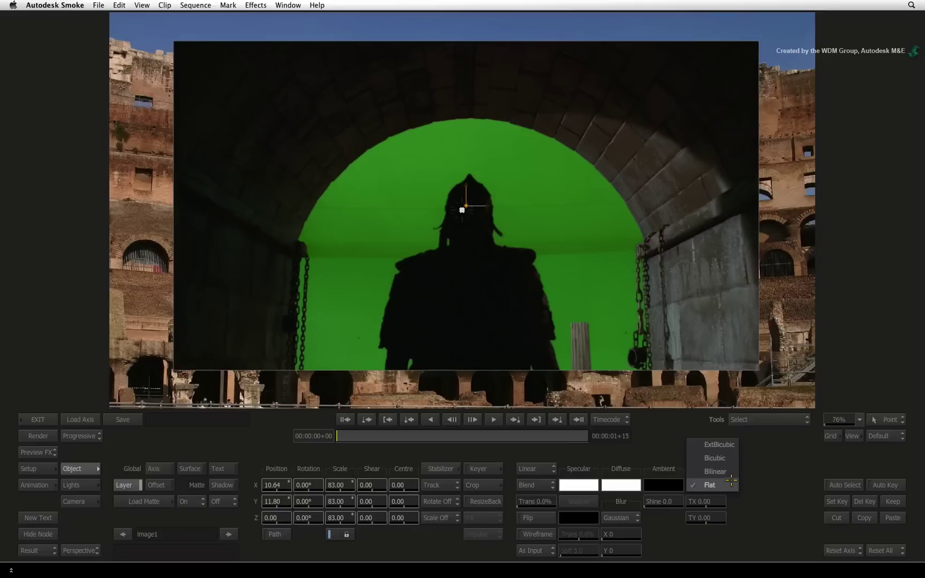
pyautogui.click(725, 472)
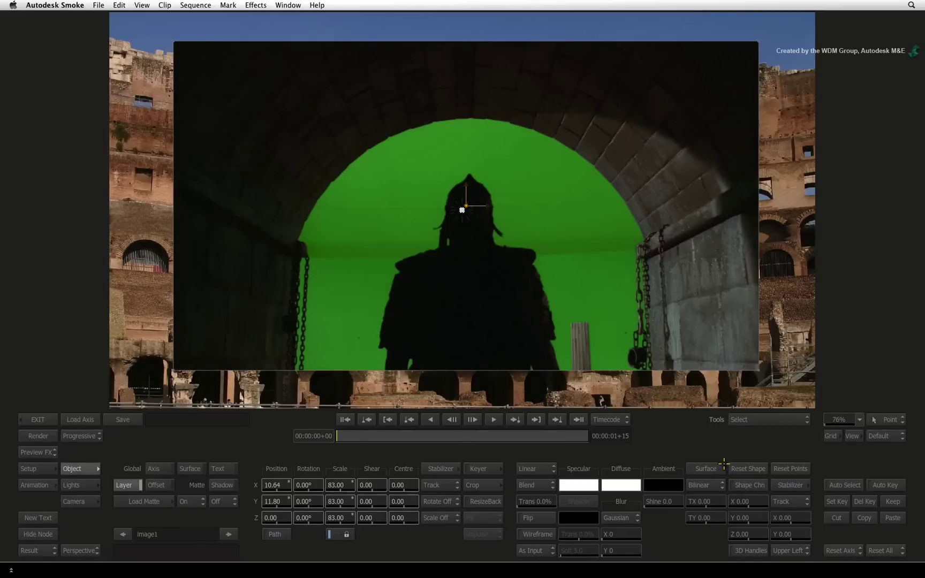
pyautogui.click(756, 367)
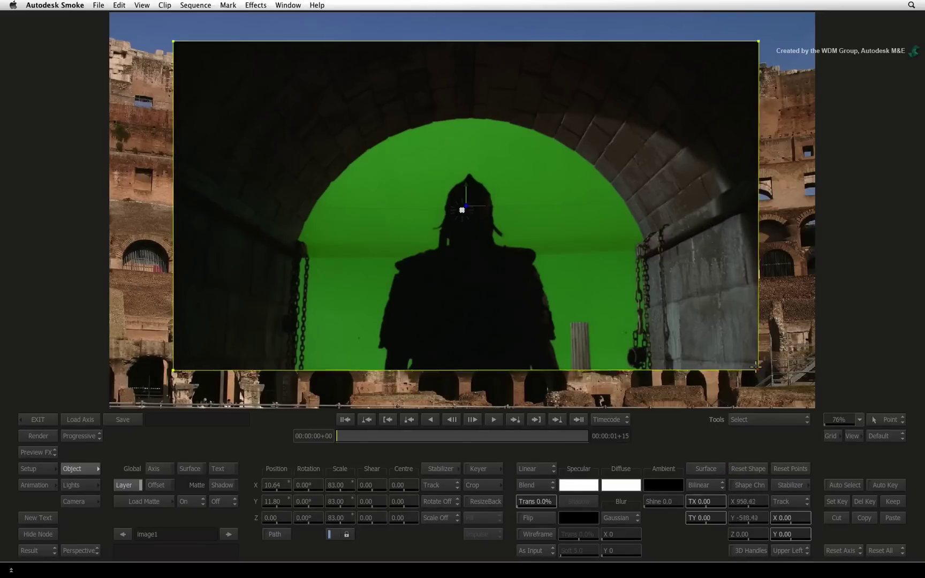
pyautogui.moveTo(756, 368); pyautogui.dragTo(639, 295)
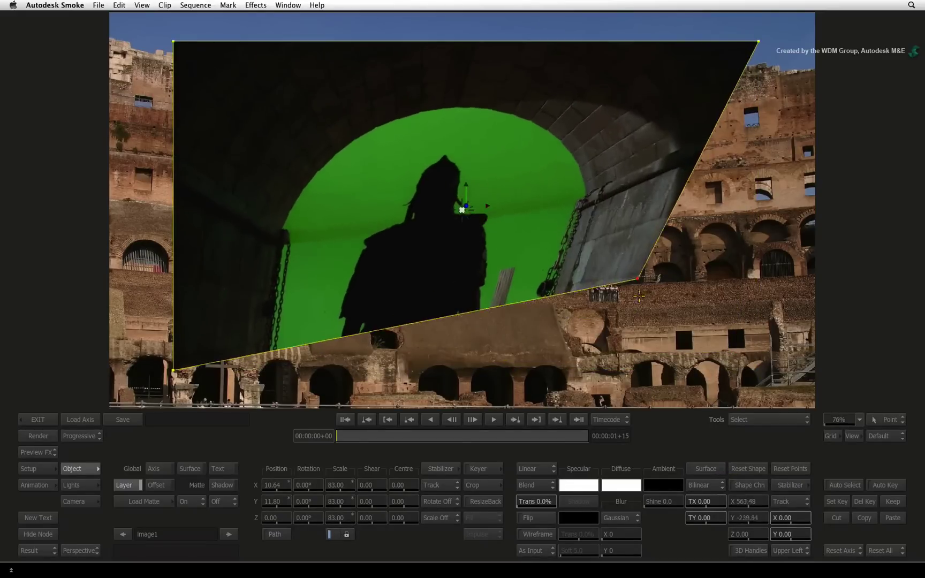
pyautogui.moveTo(758, 41)
pyautogui.mouseDown()
pyautogui.moveTo(603, 93)
pyautogui.moveTo(692, 78)
pyautogui.mouseUp()
pyautogui.moveTo(640, 294)
pyautogui.mouseDown()
pyautogui.moveTo(772, 380)
pyautogui.moveTo(696, 342)
pyautogui.mouseUp()
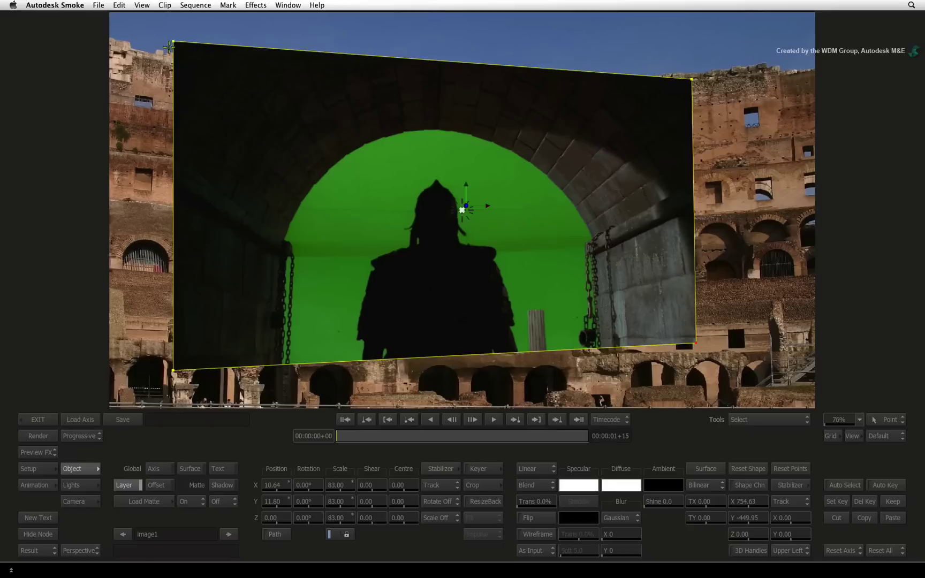
pyautogui.moveTo(170, 47)
pyautogui.mouseDown()
pyautogui.moveTo(205, 68)
pyautogui.moveTo(183, 61)
pyautogui.mouseUp()
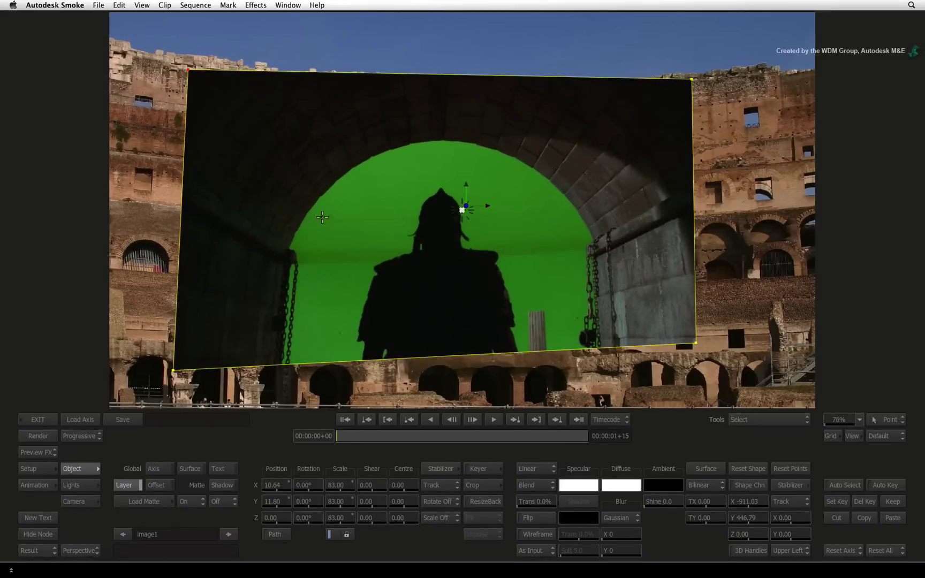
# Switch to Bicubic, push a corner in depth and rotate the surface, then turn it back
pyautogui.click(706, 485)
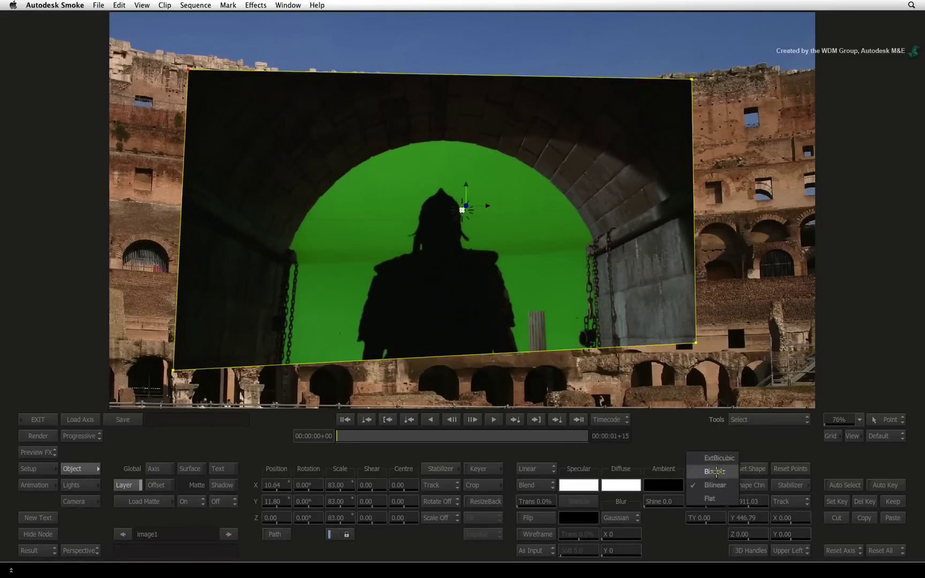
pyautogui.click(706, 472)
pyautogui.moveTo(696, 344); pyautogui.dragTo(719, 352)
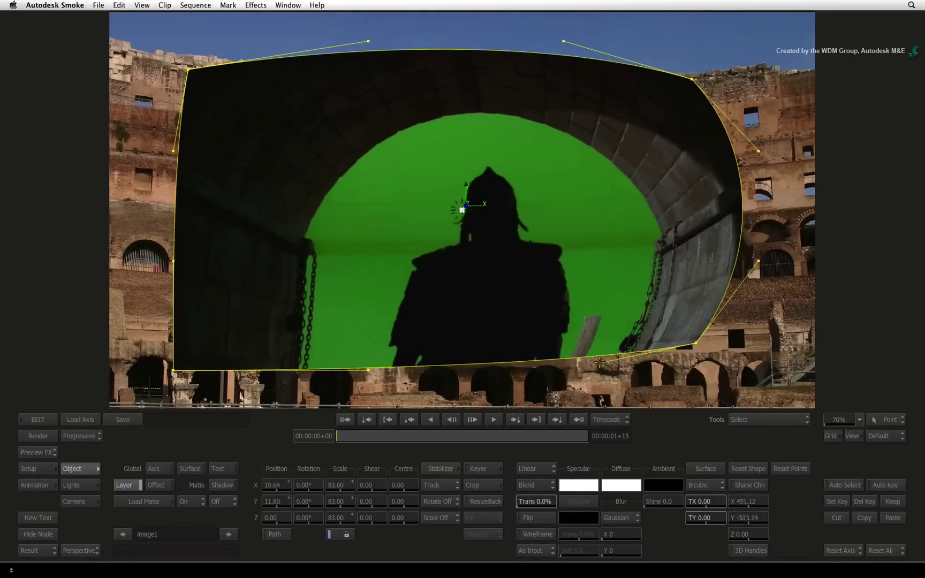
pyautogui.moveTo(749, 536); pyautogui.dragTo(413, 491)
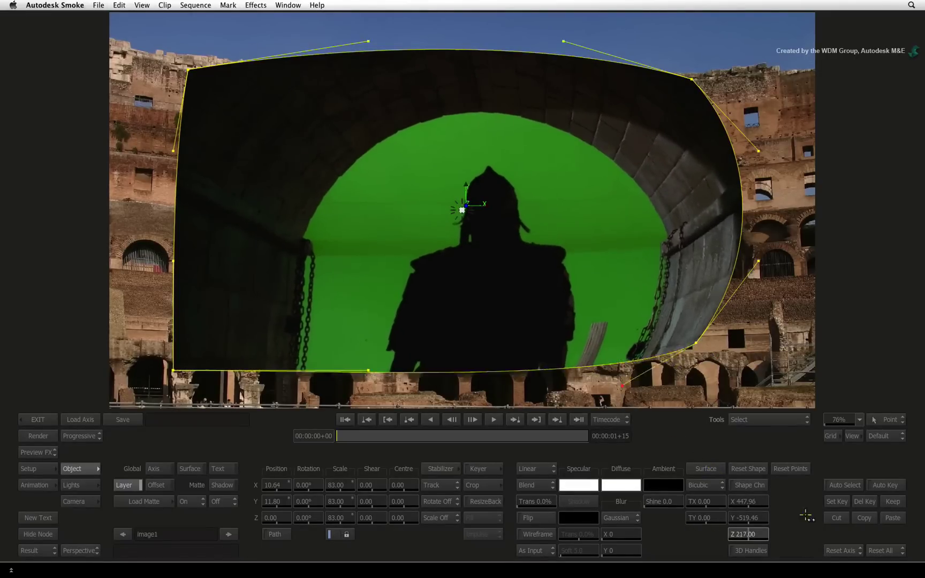
pyautogui.moveTo(312, 501); pyautogui.dragTo(362, 499)
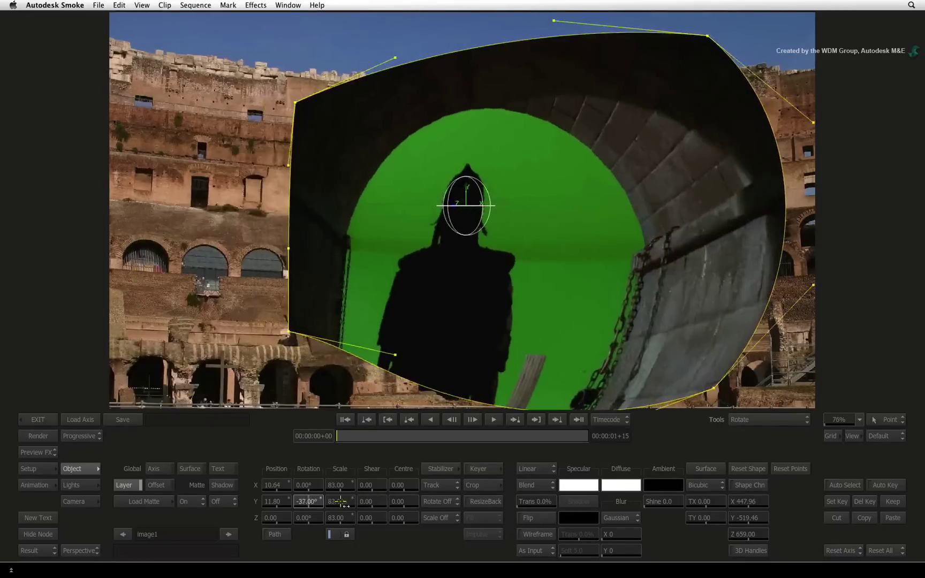
pyautogui.moveTo(362, 500); pyautogui.dragTo(349, 500)
# Use ExtBicubic with a subdivided mesh and push a vertex left of the gladiator in Z
pyautogui.click(712, 489)
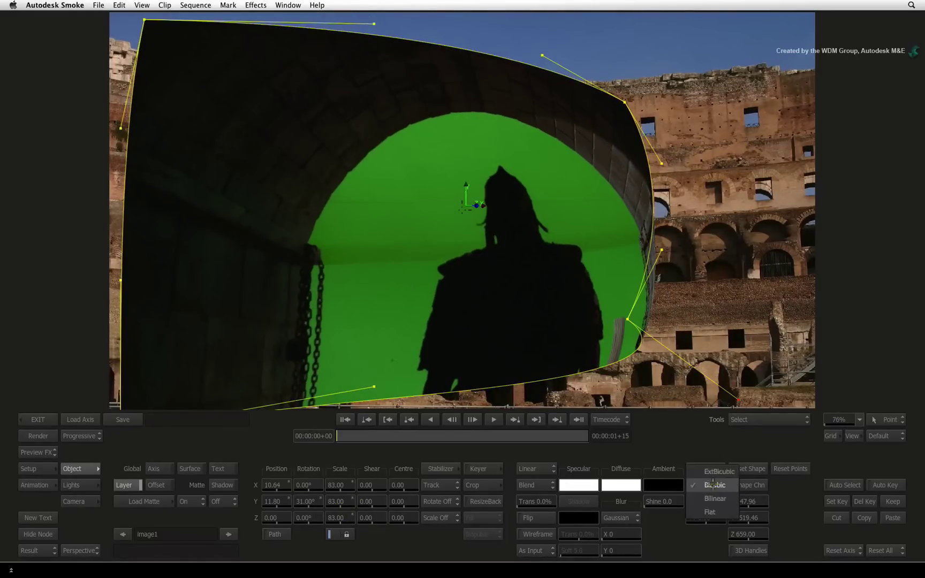
pyautogui.click(716, 471)
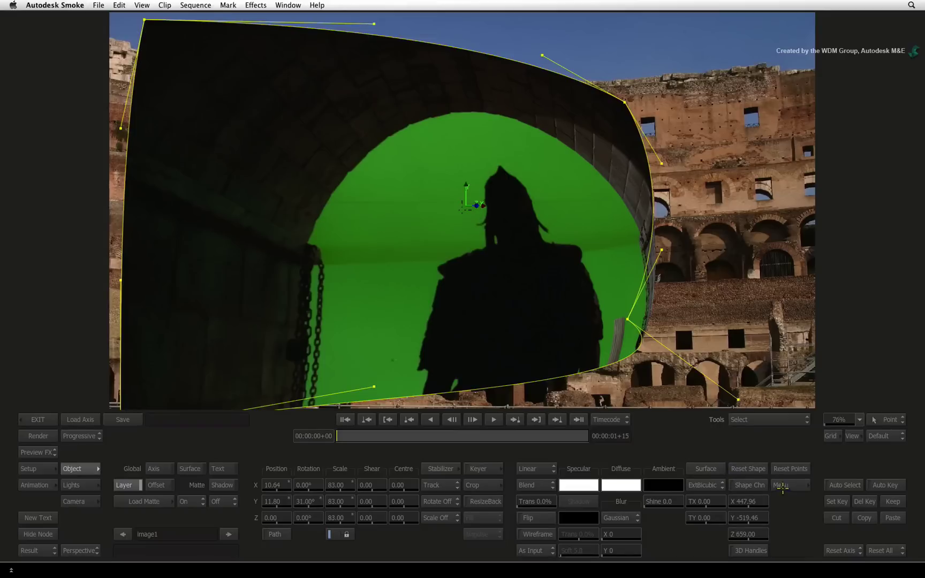
pyautogui.click(797, 486)
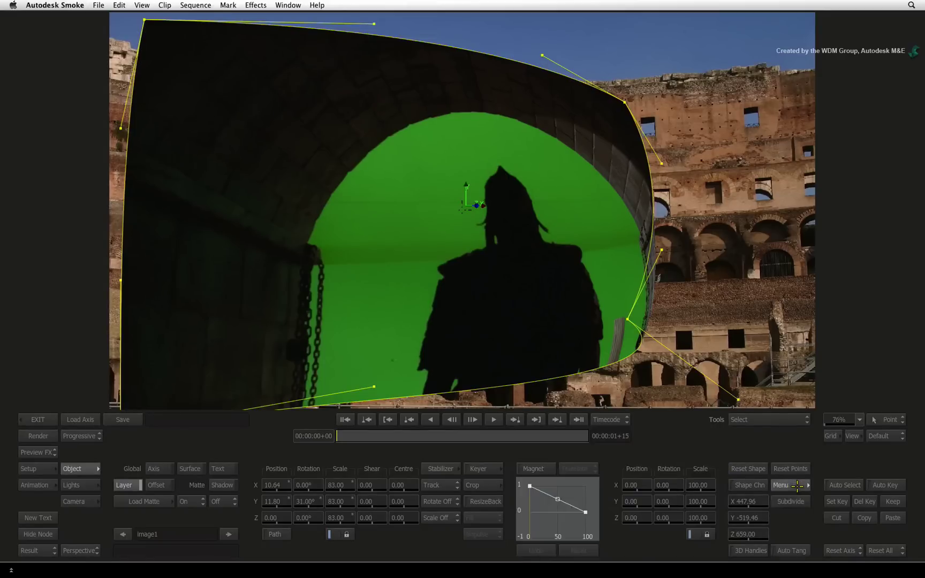
pyautogui.click(788, 501)
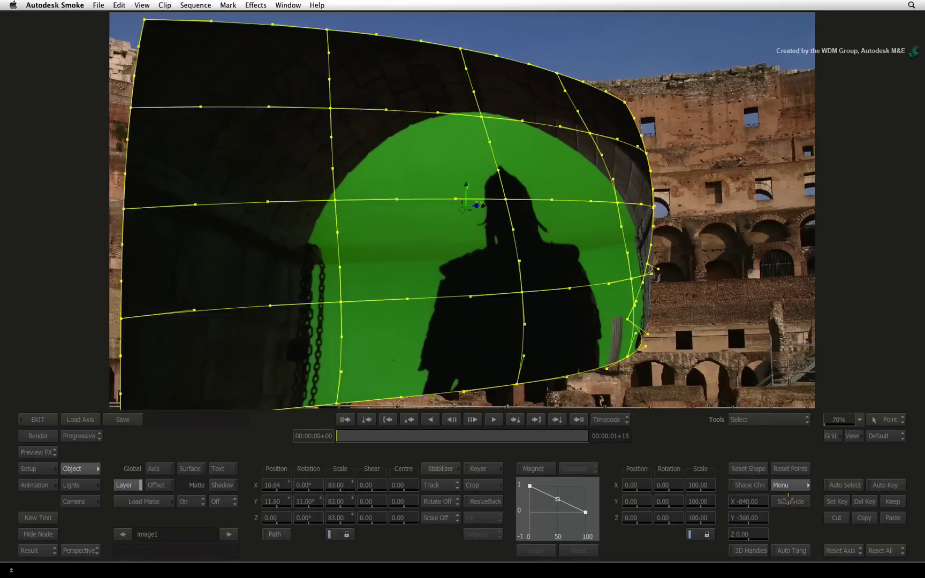
pyautogui.click(335, 199)
pyautogui.moveTo(747, 538); pyautogui.dragTo(784, 536)
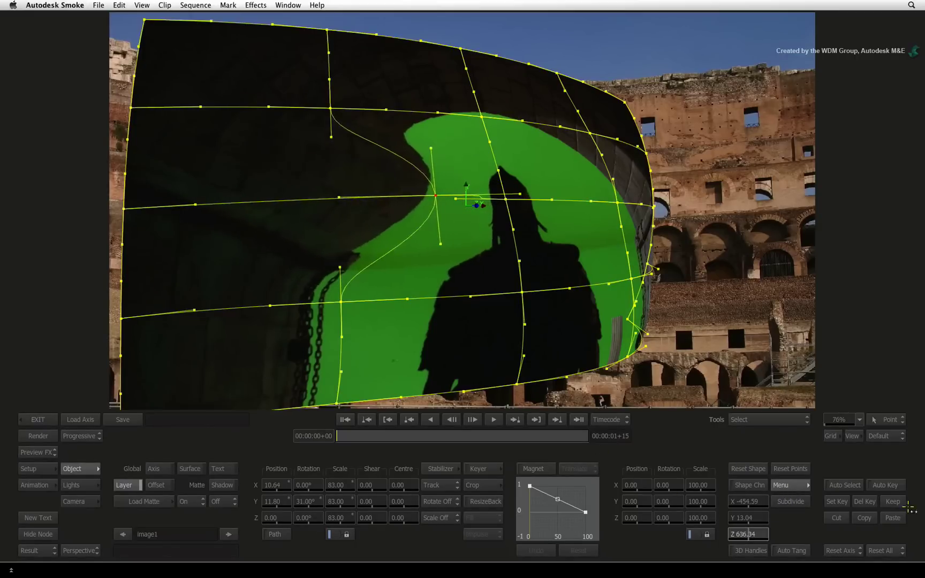
pyautogui.moveTo(307, 502)
pyautogui.mouseDown()
pyautogui.moveTo(347, 502)
pyautogui.moveTo(231, 499)
pyautogui.moveTo(311, 503)
pyautogui.mouseUp()
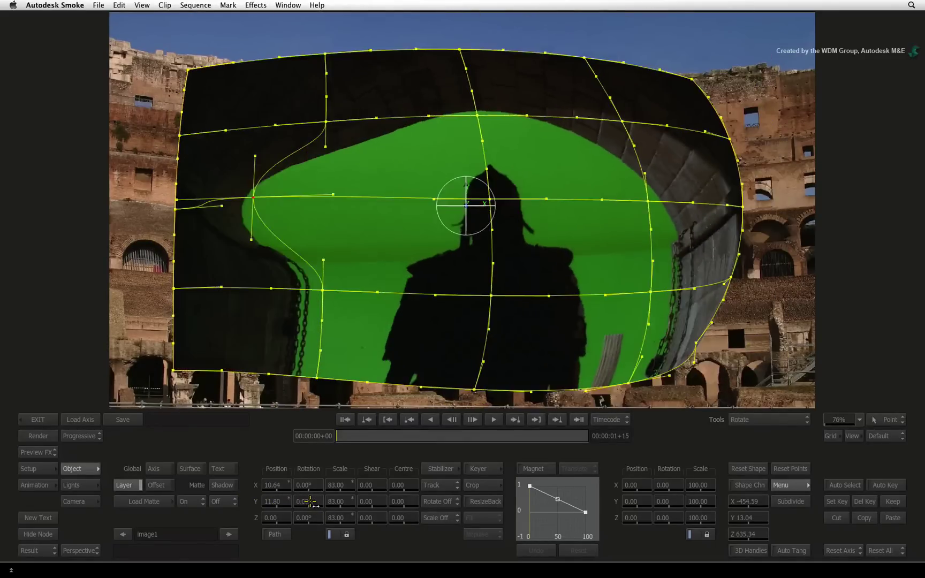
# Reset Rotation Y to 0 and change the surface type from ExtBicubic to Flat
pyautogui.keyDown('ctrl'); pyautogui.click(310, 502); pyautogui.keyUp('ctrl')
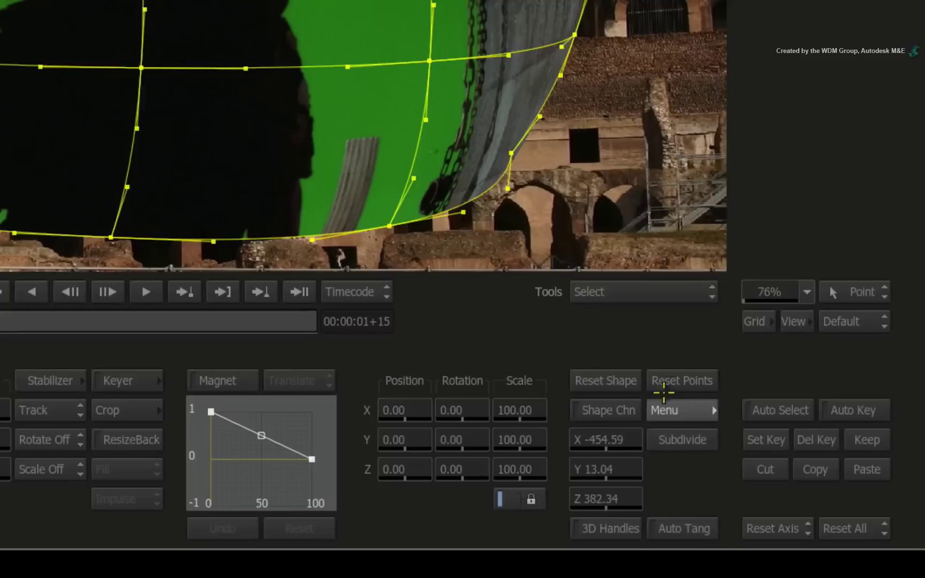
pyautogui.click(779, 485)
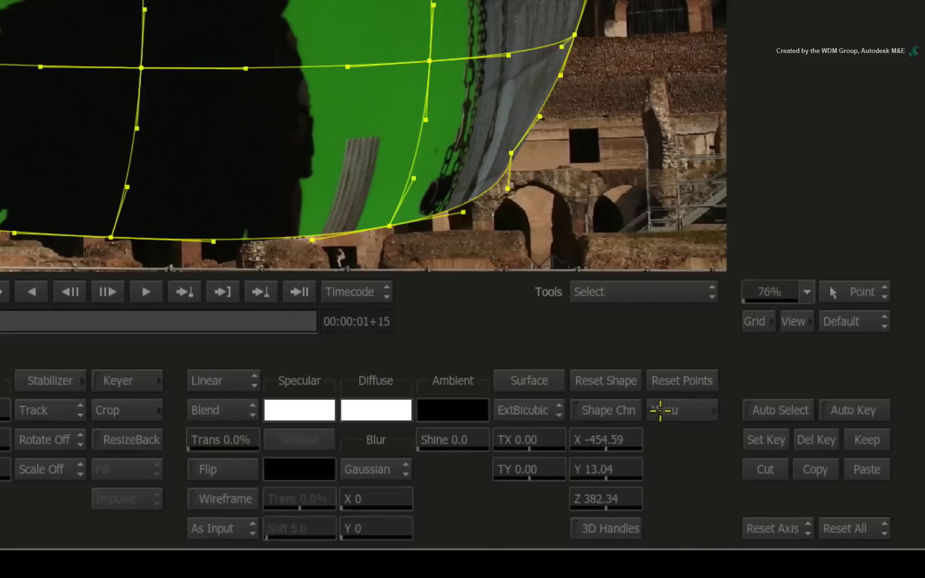
pyautogui.moveTo(532, 410); pyautogui.dragTo(532, 481)
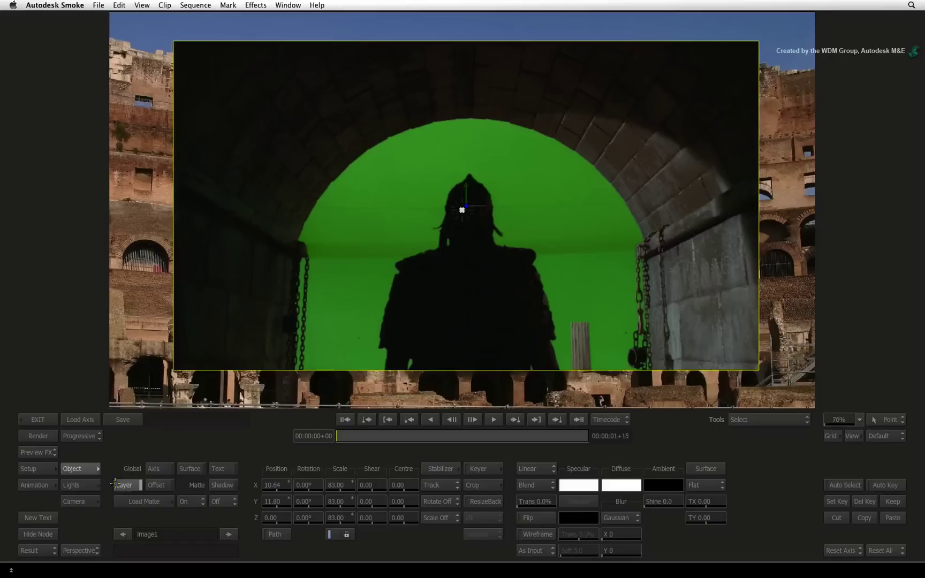
# Enable light Shading, push Position Z to 1214, narrow Spread to 27° and move the light left
pyautogui.click(87, 490)
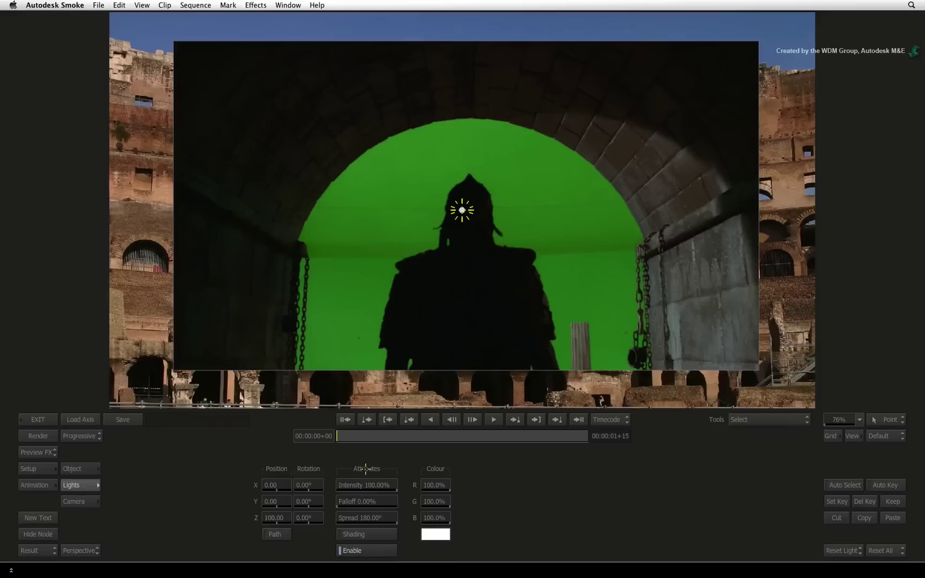
pyautogui.click(367, 535)
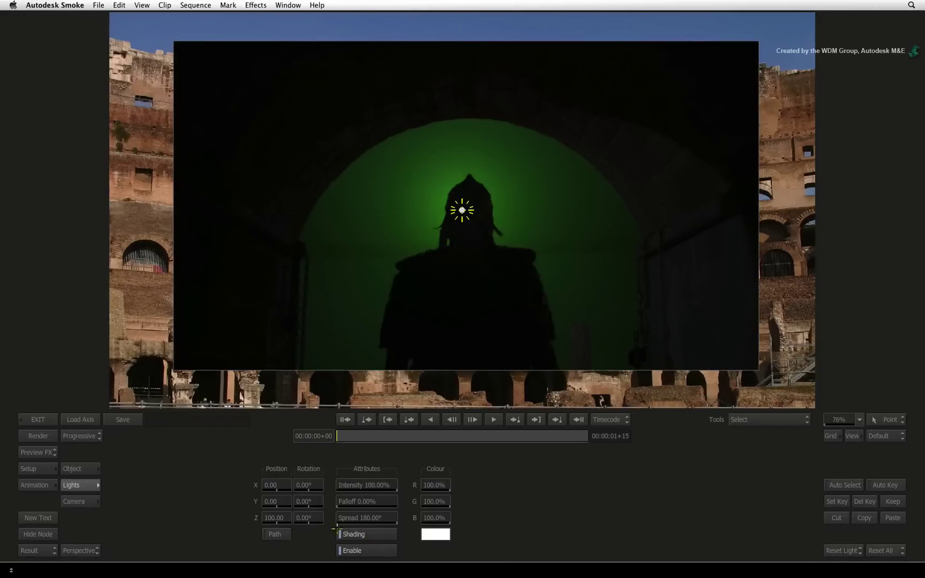
pyautogui.moveTo(277, 517); pyautogui.dragTo(339, 518)
pyautogui.moveTo(462, 210)
pyautogui.mouseDown()
pyautogui.moveTo(459, 167)
pyautogui.moveTo(403, 227)
pyautogui.moveTo(395, 219)
pyautogui.mouseUp()
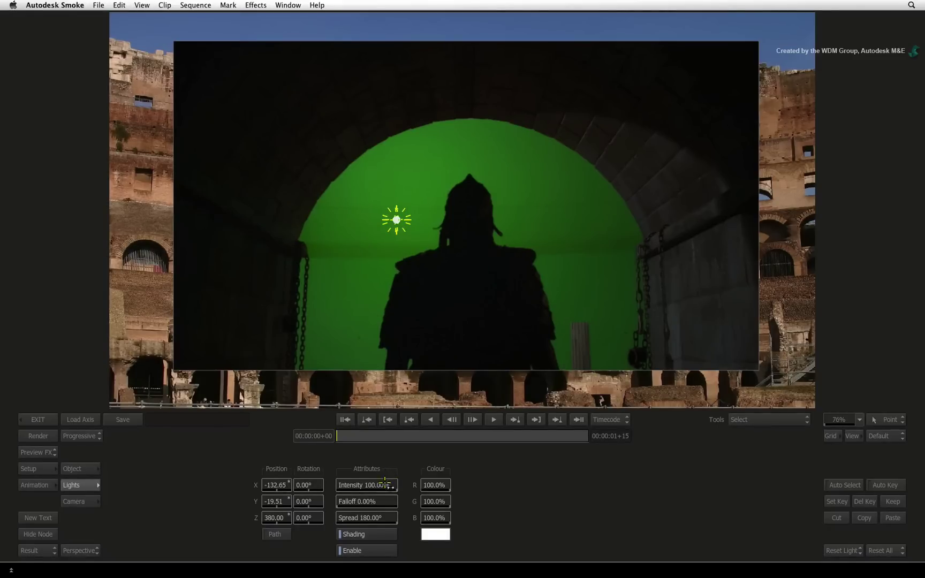
pyautogui.moveTo(388, 520)
pyautogui.mouseDown()
pyautogui.moveTo(311, 510)
pyautogui.moveTo(461, 477)
pyautogui.mouseUp()
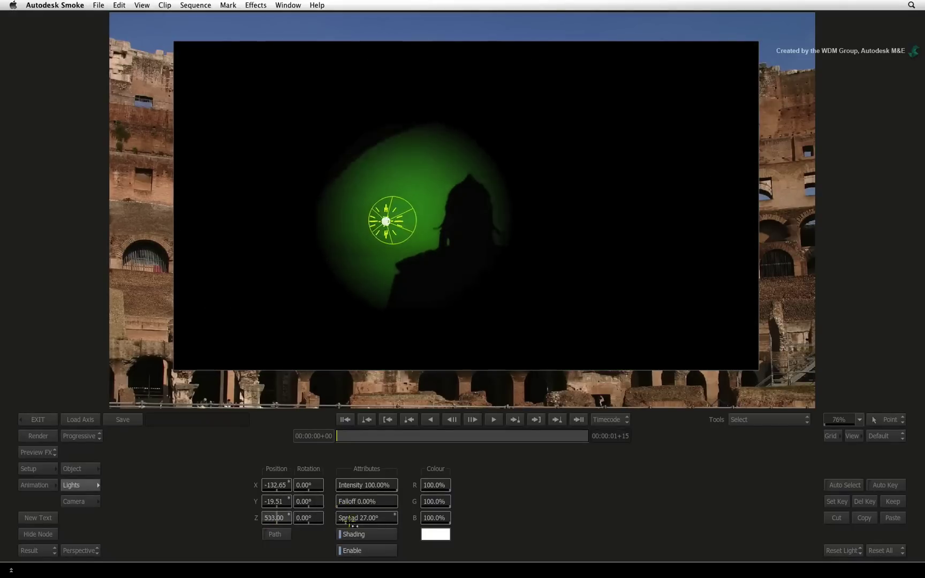
pyautogui.moveTo(190, 249)
pyautogui.mouseDown()
pyautogui.moveTo(255, 269)
pyautogui.moveTo(314, 306)
pyautogui.mouseUp()
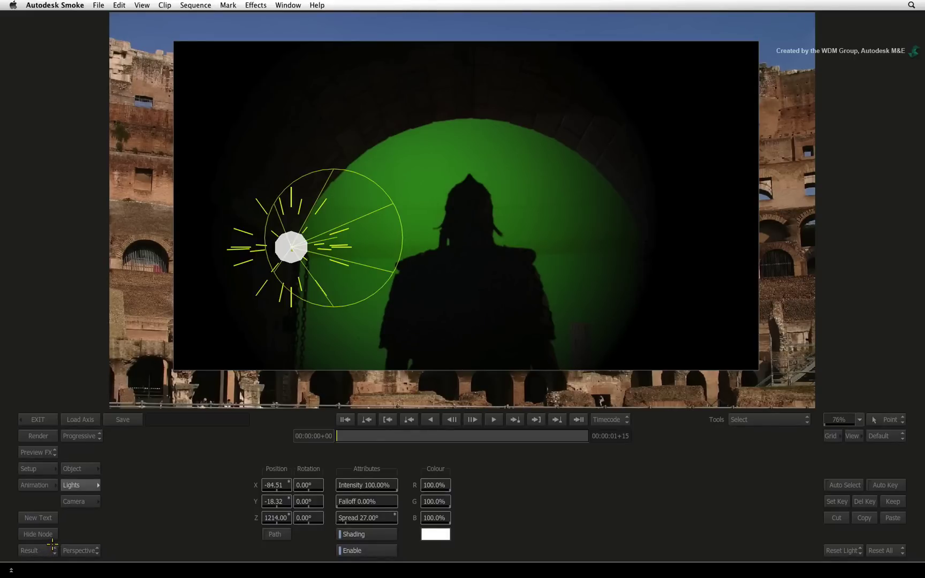
# Exit Action, park the playhead at 00:00:06+01 on the close-up and select the V1.2 gap
pyautogui.click(44, 420)
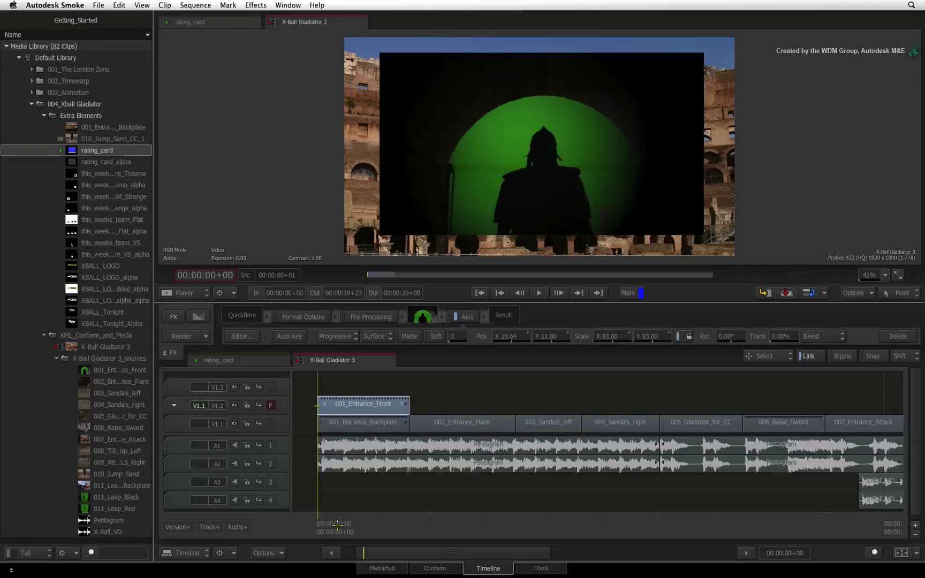
pyautogui.moveTo(332, 519)
pyautogui.mouseDown()
pyautogui.moveTo(384, 518)
pyautogui.moveTo(333, 523)
pyautogui.mouseUp()
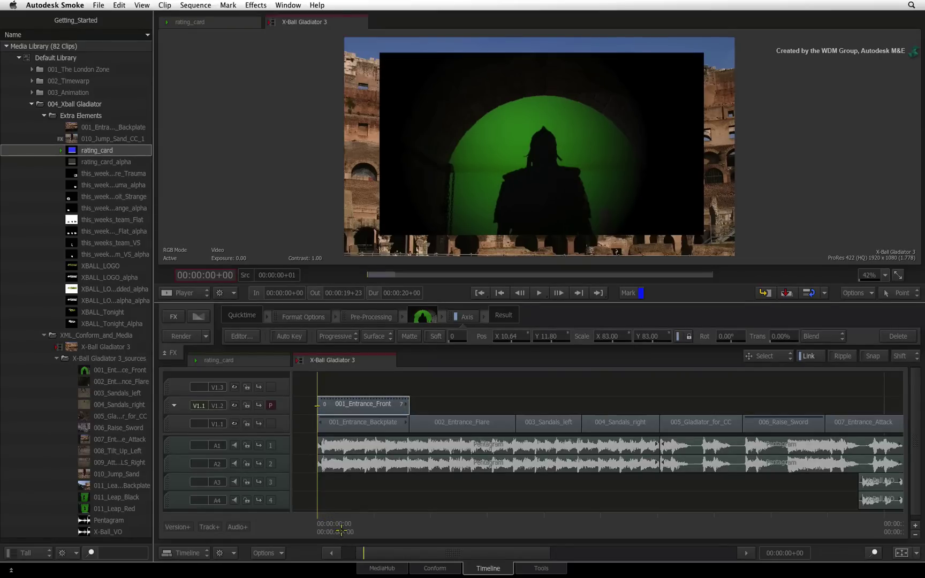
pyautogui.click(558, 524)
pyautogui.moveTo(589, 524); pyautogui.dragTo(660, 524)
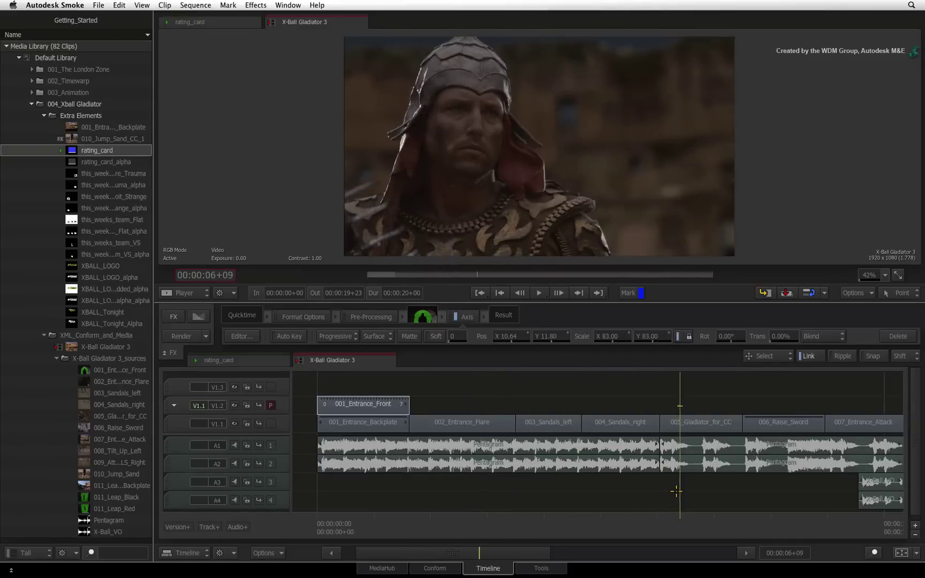
pyautogui.click(679, 403)
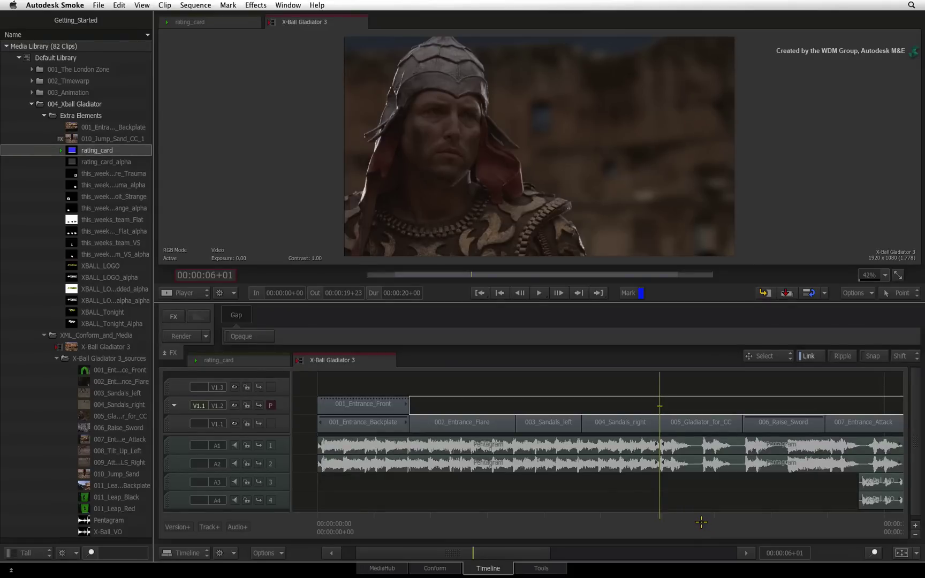
# Browse MediaHub to 004_Xball Gladiator > Extra Elements and pick rating_card
pyautogui.click(366, 569)
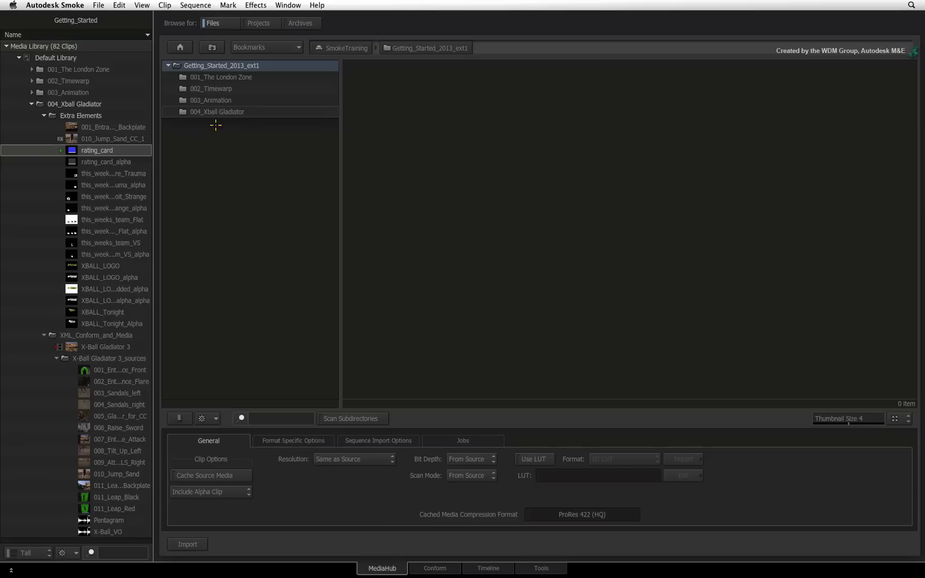
pyautogui.doubleClick(217, 112)
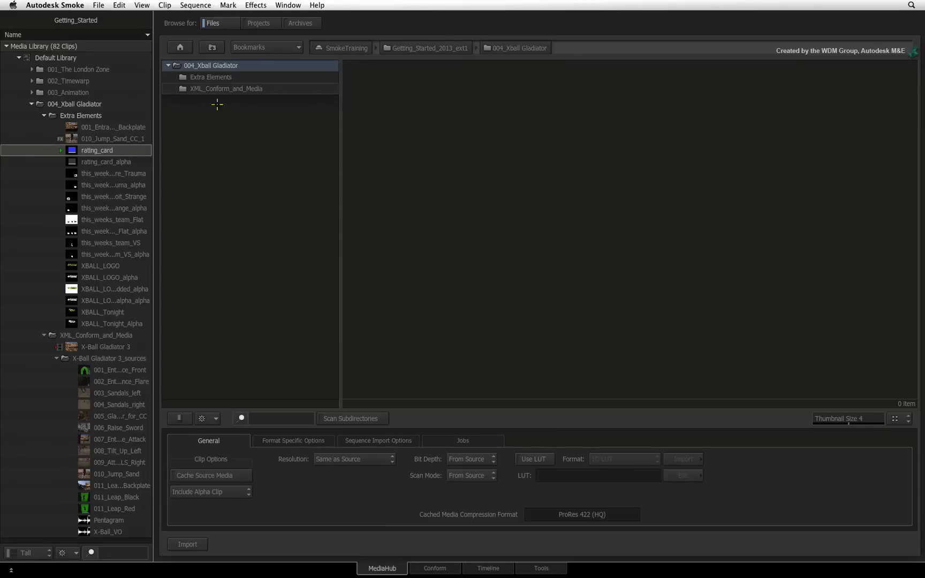
pyautogui.doubleClick(219, 77)
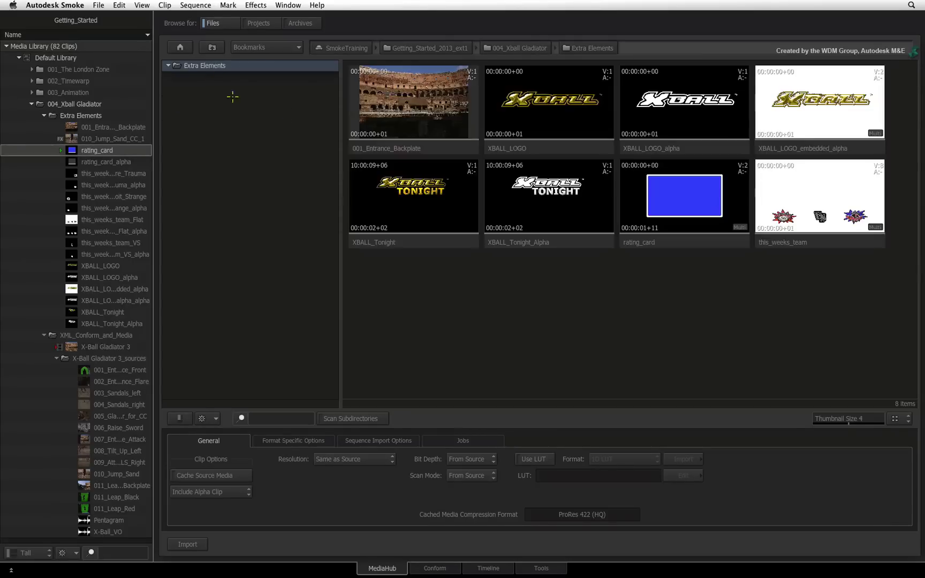
pyautogui.click(687, 241)
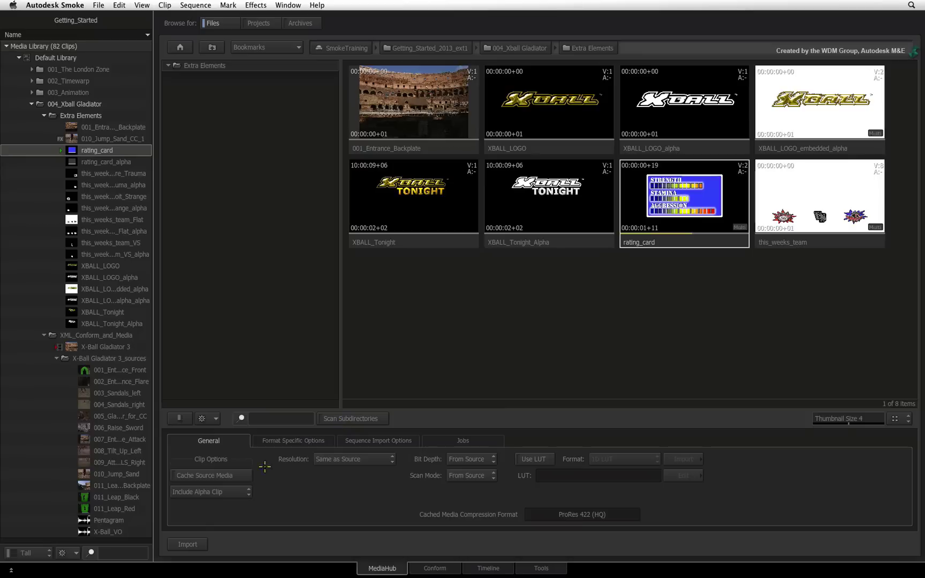
# Import rating_card with alpha as Create Matte Container into the Extra Elements library folder
pyautogui.click(241, 493)
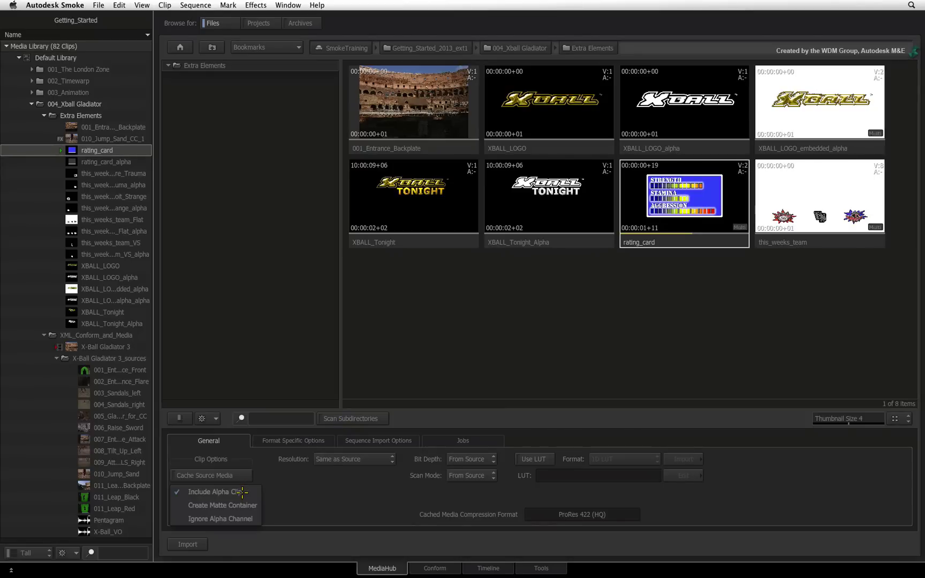
pyautogui.click(254, 506)
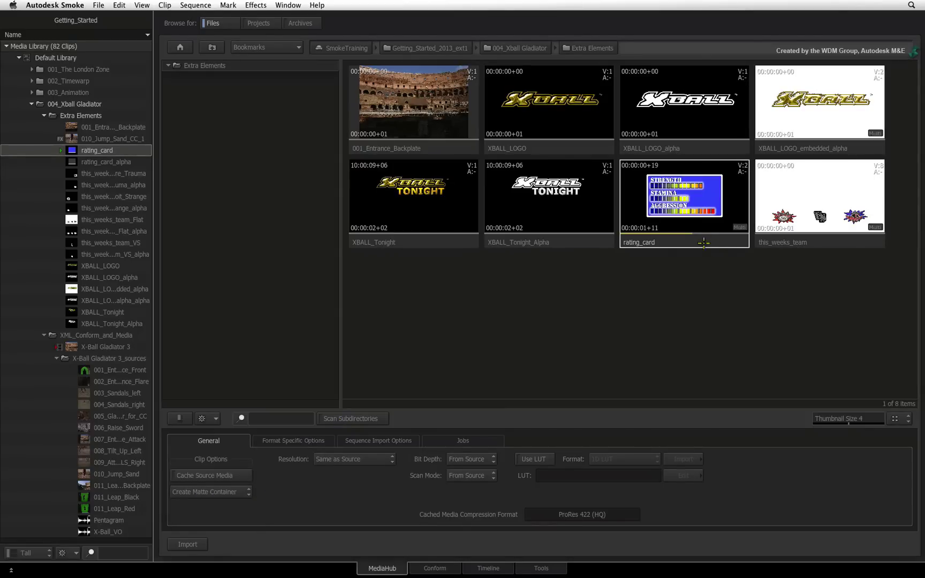
pyautogui.moveTo(703, 243); pyautogui.dragTo(91, 117)
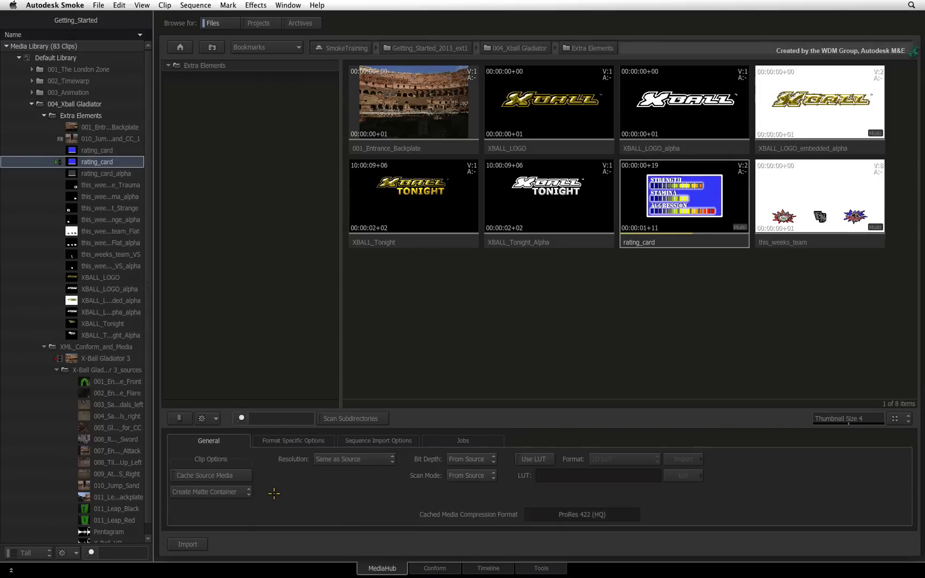
# Edit rating_card onto V1.2 over the close-up, confirming the frame-rate mismatch
pyautogui.click(492, 569)
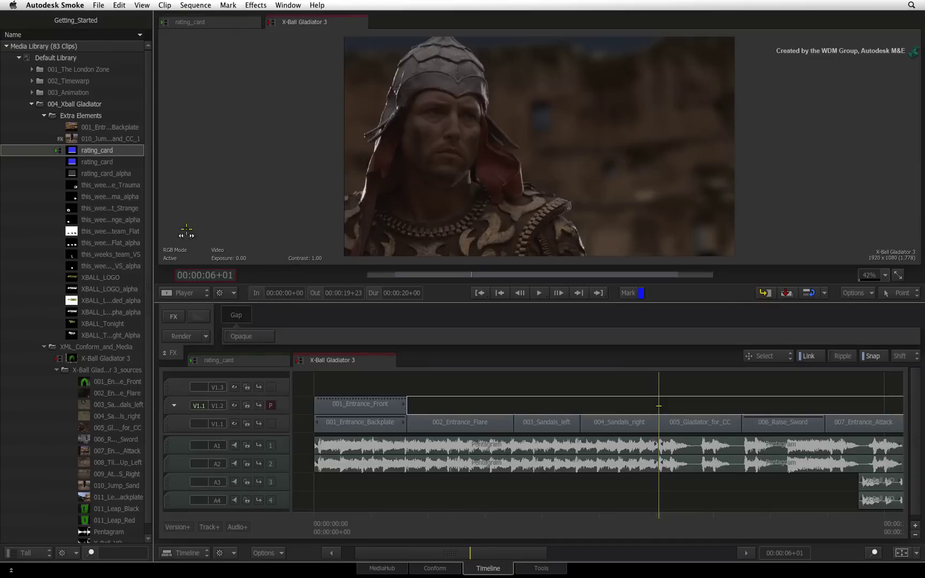
pyautogui.moveTo(98, 151); pyautogui.dragTo(663, 410)
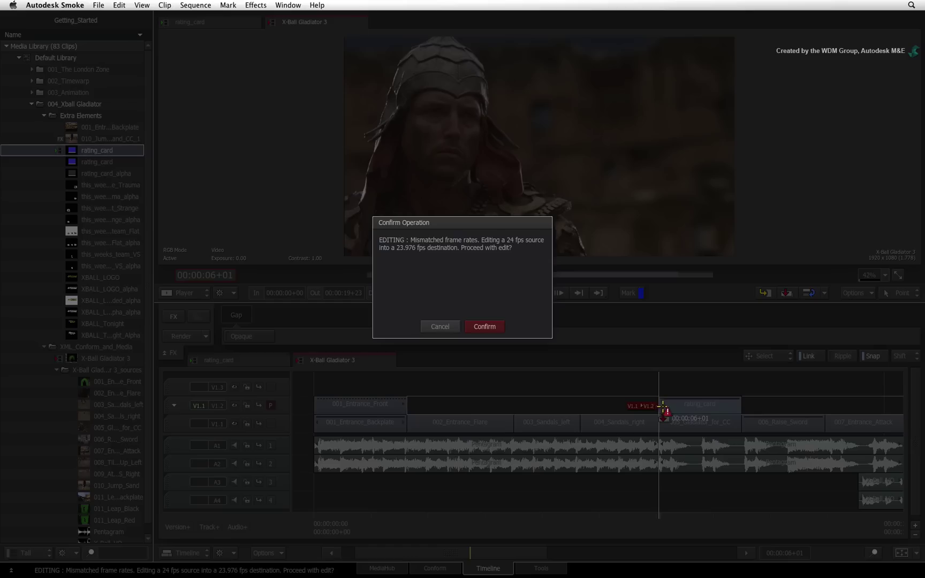
pyautogui.press('Return')
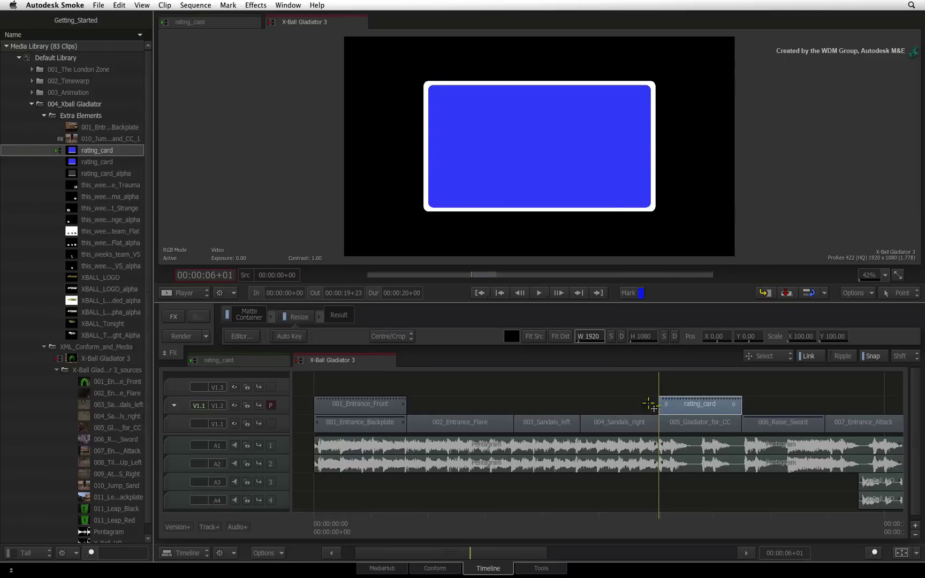
# Apply an Axis FX to rating_card and scrub to check the card composited over the gladiator close-up
pyautogui.click(173, 316)
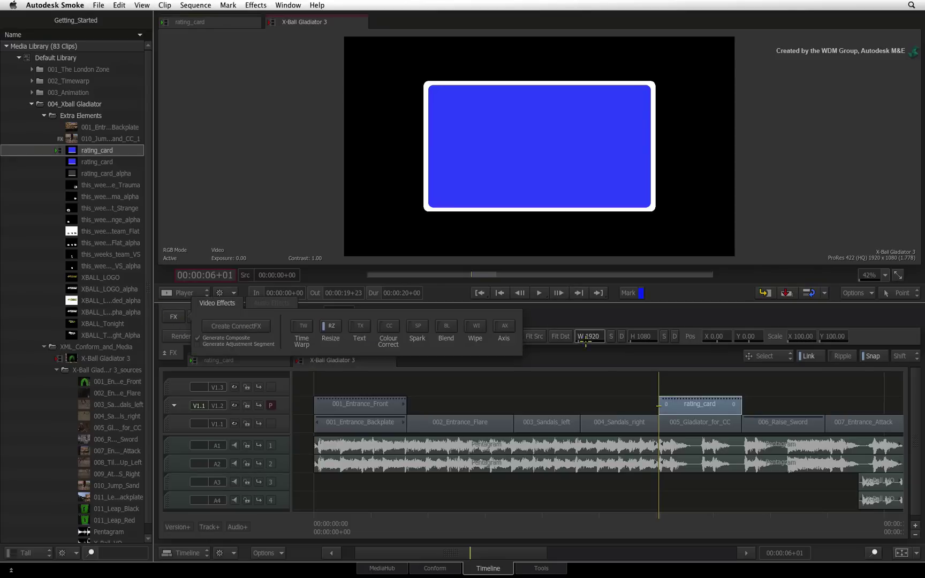
pyautogui.click(504, 326)
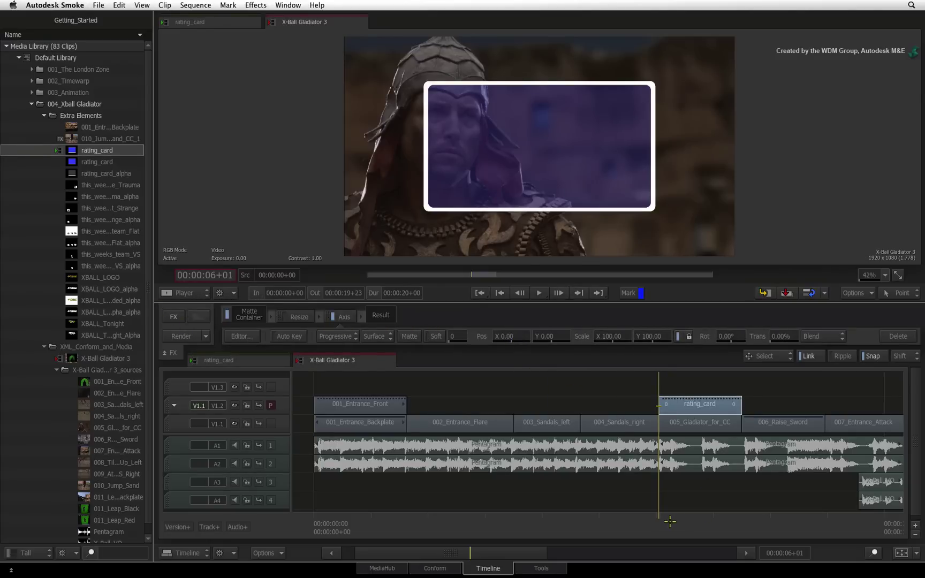
pyautogui.moveTo(671, 521); pyautogui.dragTo(709, 519)
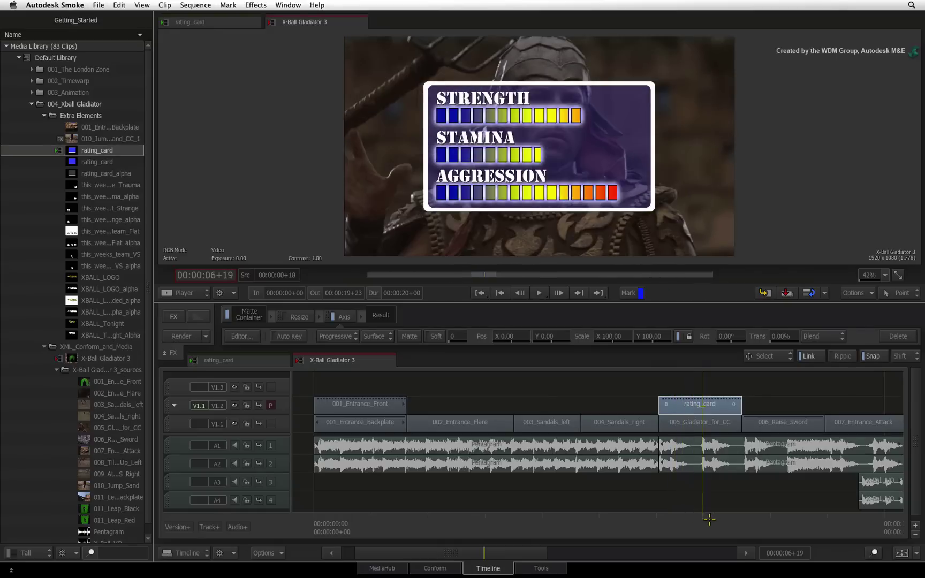
pyautogui.moveTo(710, 519)
pyautogui.mouseDown()
pyautogui.moveTo(731, 518)
pyautogui.moveTo(674, 520)
pyautogui.moveTo(725, 510)
pyautogui.moveTo(718, 528)
pyautogui.mouseUp()
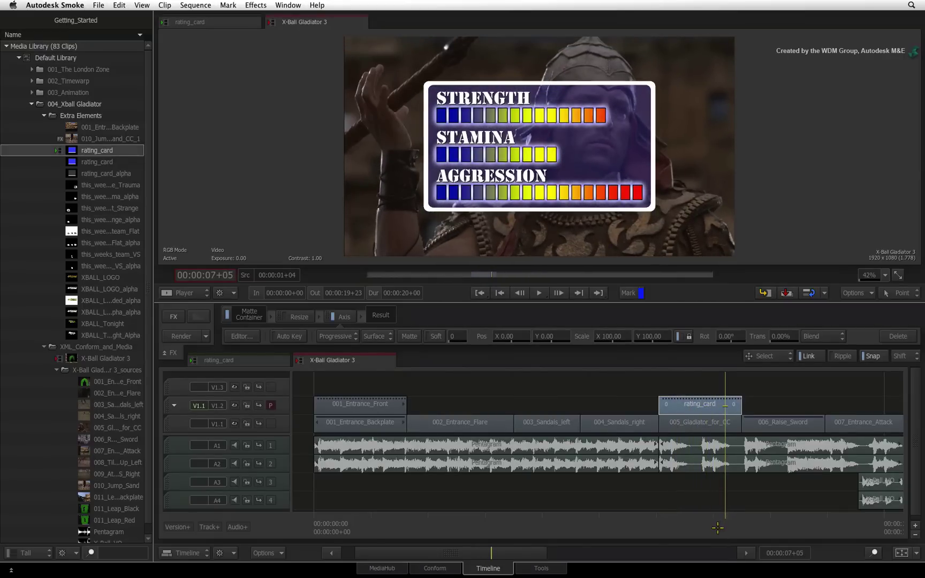